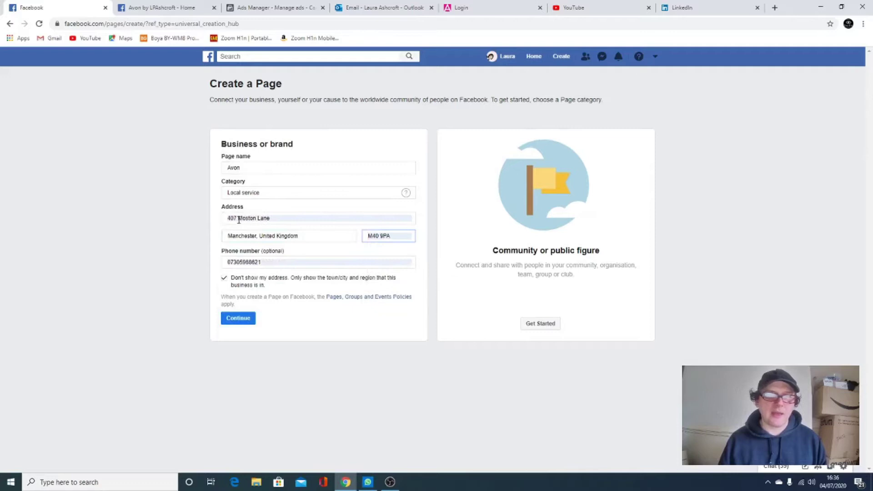
Try to create the Avon business page with the house number removed from the address and the phone number cleared
{"action": "key", "text": "BackSpace"}
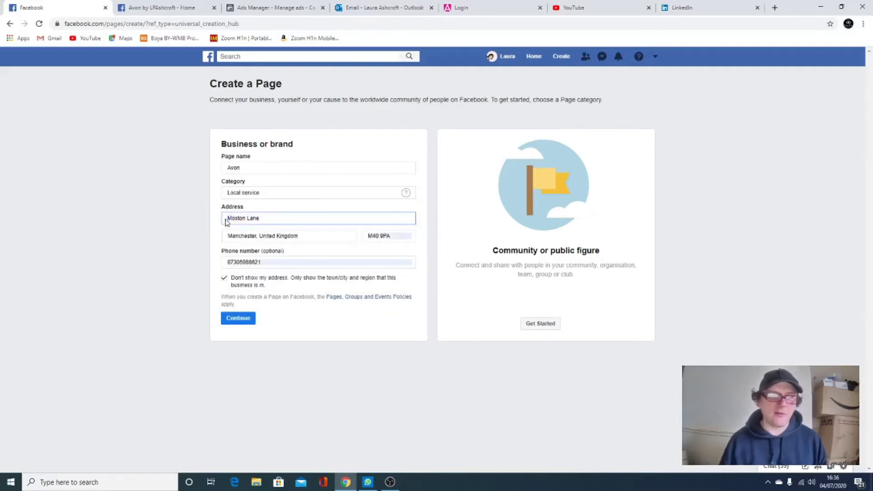
{"action": "left_click_drag", "start_coordinate": [261, 263], "coordinate": [222, 266]}
{"action": "key", "text": "BackSpace"}
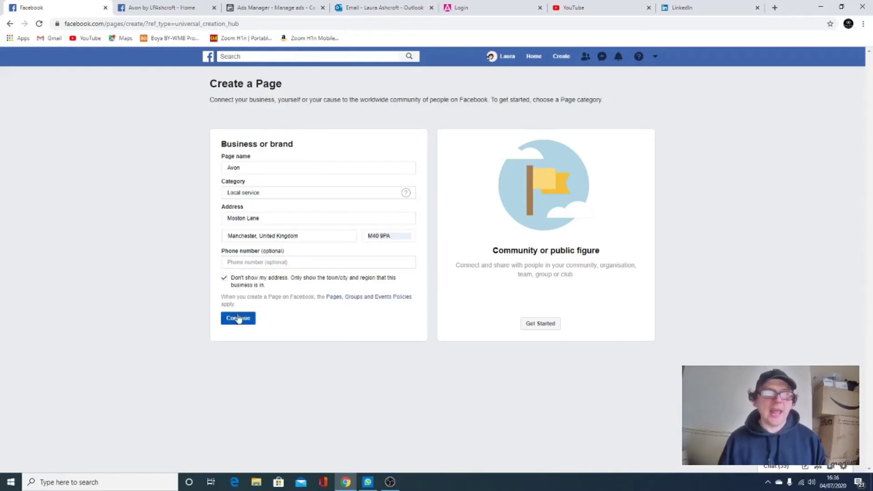
{"action": "left_click", "coordinate": [238, 319]}
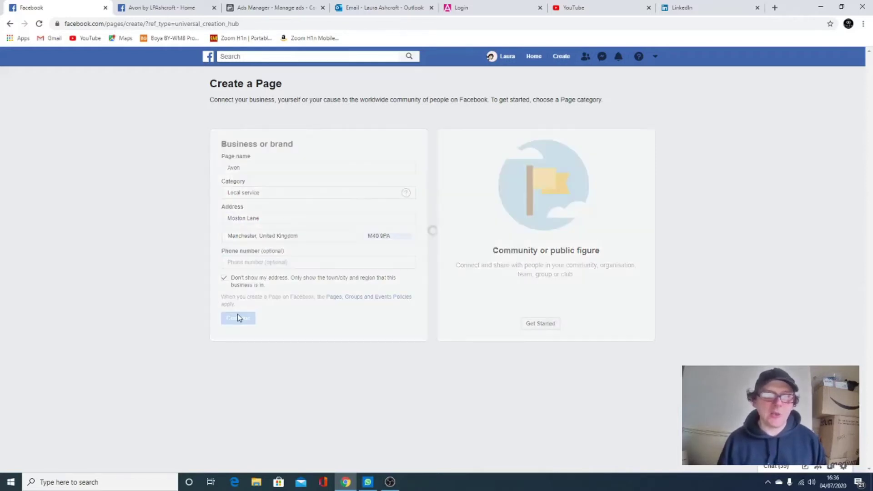
{"action": "left_click", "coordinate": [273, 196]}
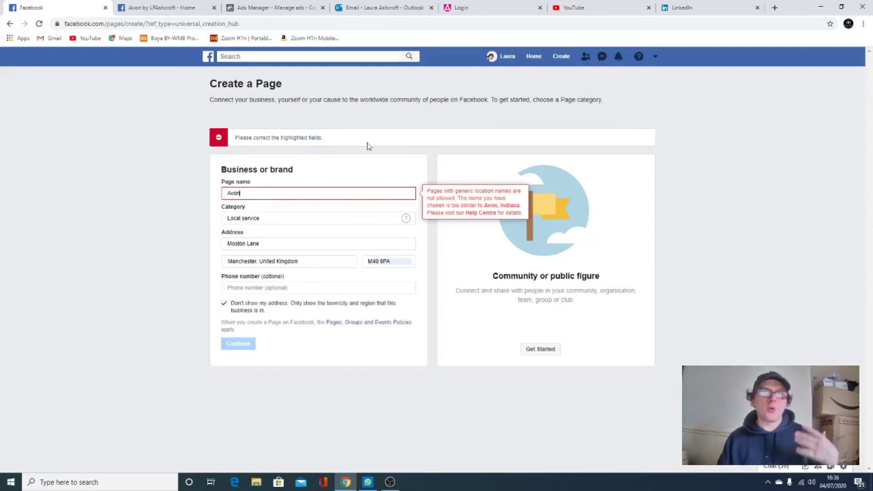
Switch to the existing Avon page, closing the page-creation form, and open its page info for editing without the COVID-19 tip
{"action": "left_click", "coordinate": [165, 6]}
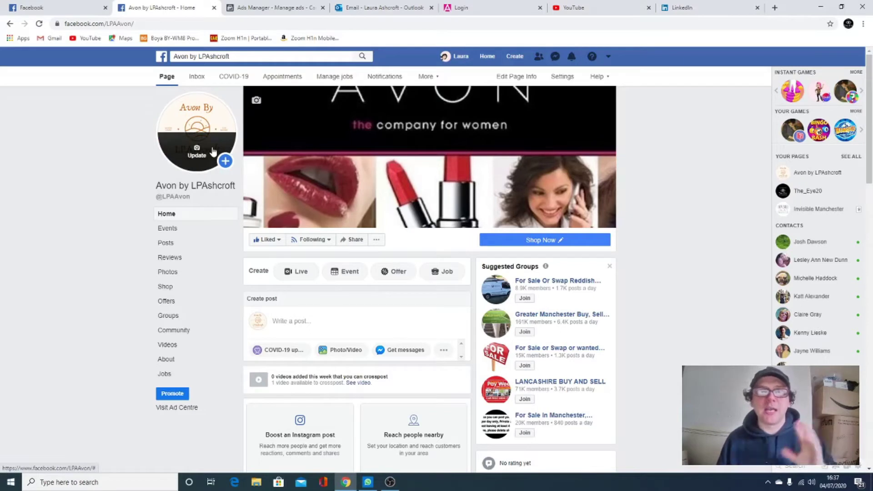
{"action": "left_click", "coordinate": [106, 8]}
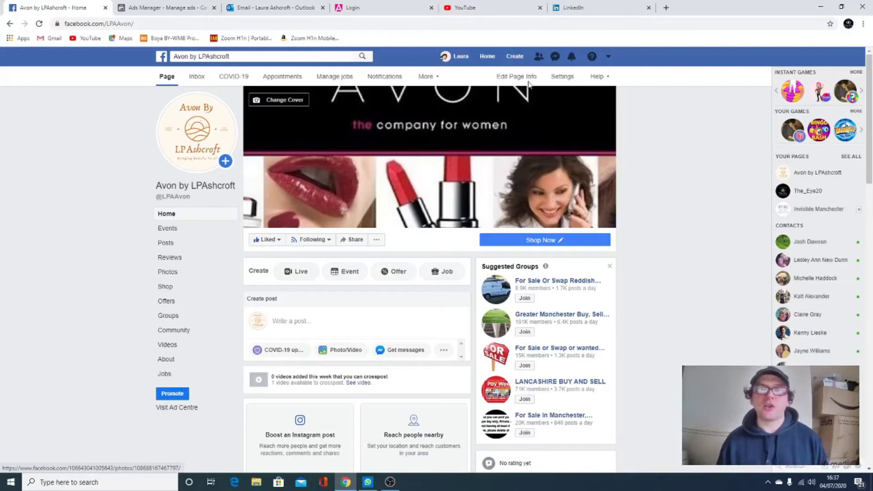
{"action": "left_click", "coordinate": [513, 81]}
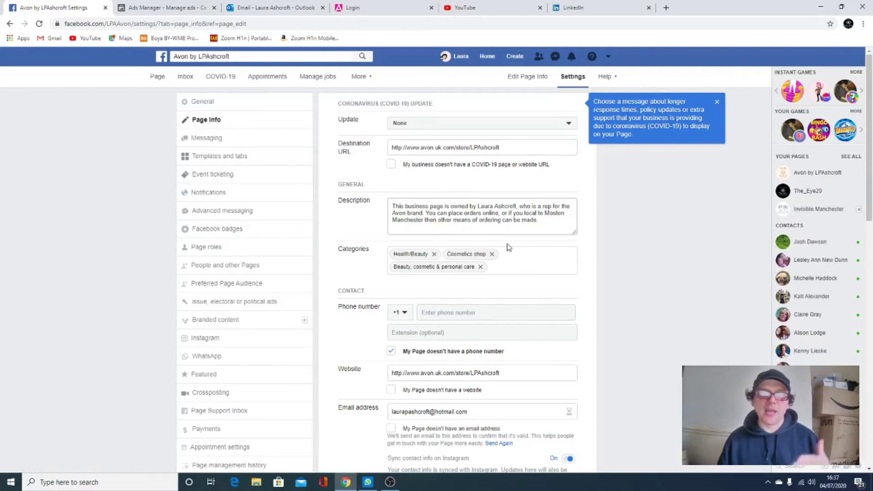
{"action": "left_click", "coordinate": [716, 102]}
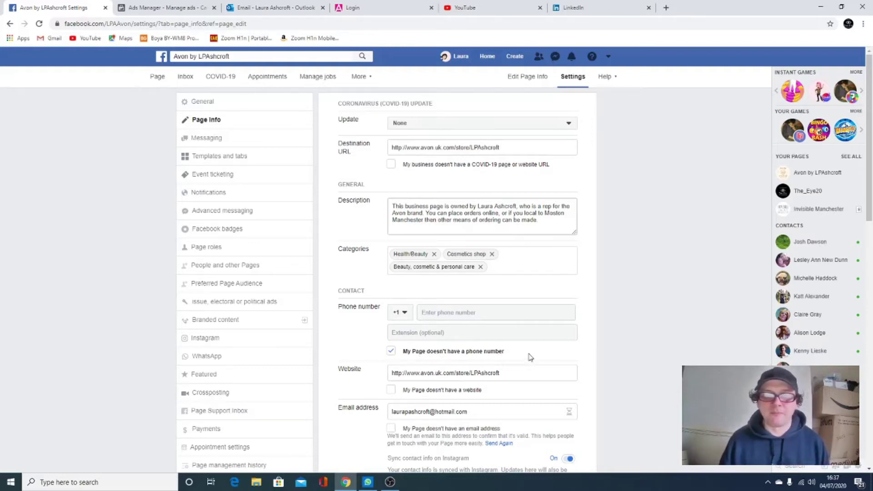
Hide the street address from the page by unticking that customers visit the business there, and save the change
{"action": "scroll", "coordinate": [528, 357], "scroll_direction": "down", "scroll_amount": 1}
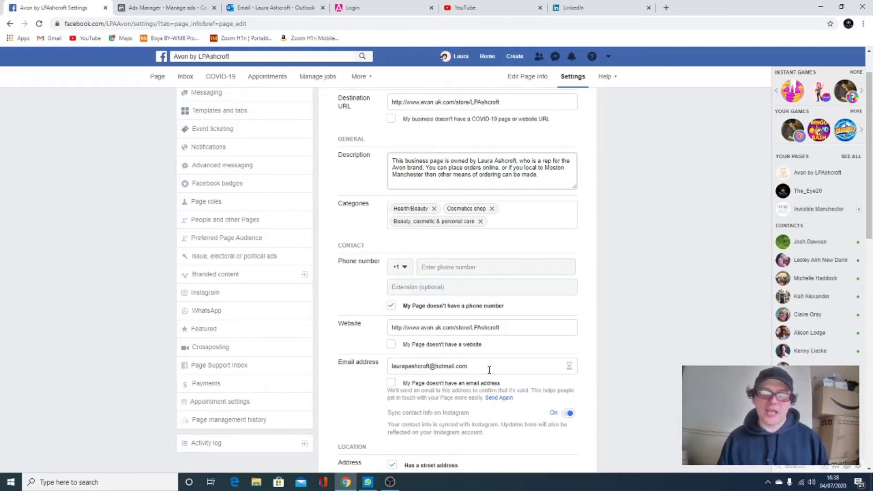
{"action": "scroll", "coordinate": [488, 367], "scroll_direction": "down", "scroll_amount": 3}
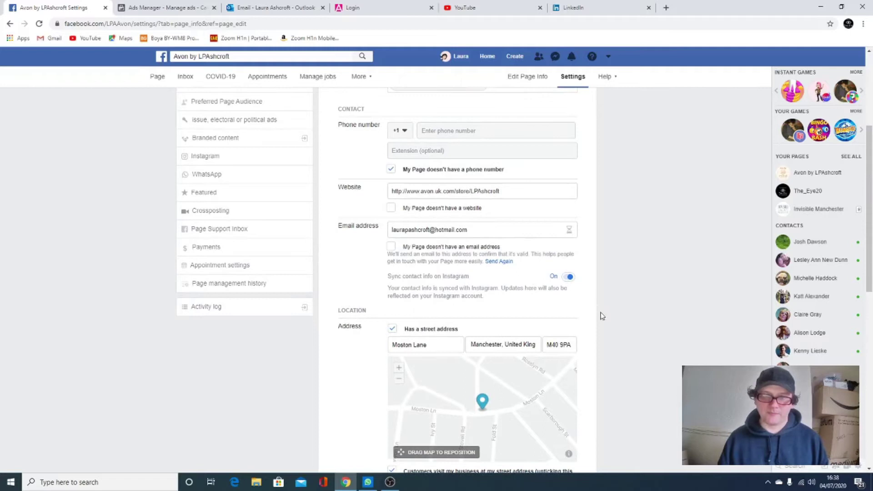
{"action": "scroll", "coordinate": [587, 320], "scroll_direction": "down", "scroll_amount": 3}
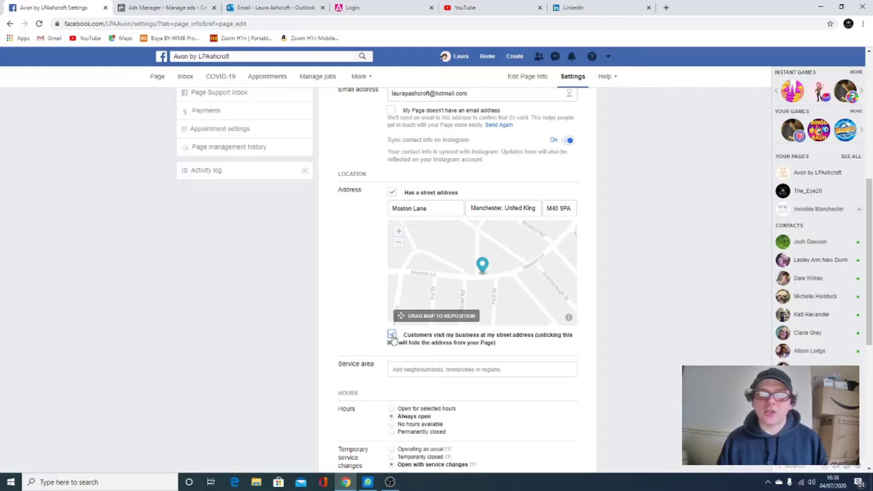
{"action": "left_click", "coordinate": [391, 334]}
{"action": "left_click", "coordinate": [410, 331]}
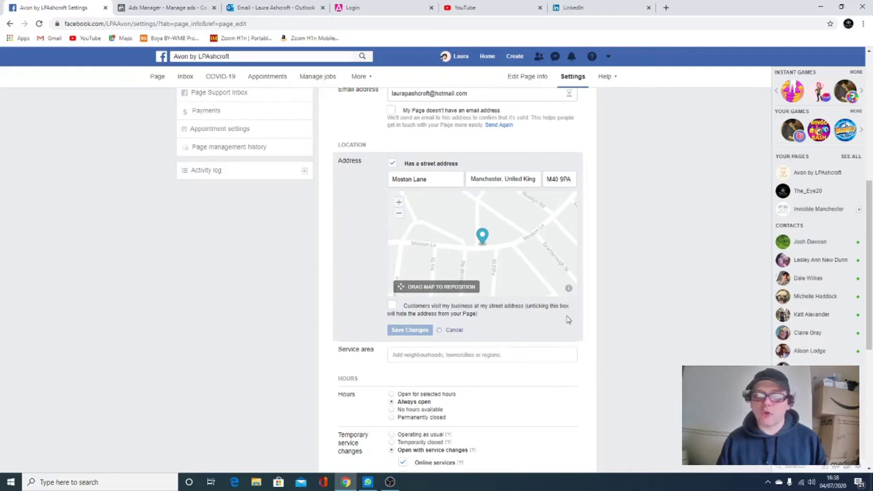
Review the remaining page info, including hours, temporary service changes, impressum, price range, products and privacy policy
{"action": "scroll", "coordinate": [584, 328], "scroll_direction": "down", "scroll_amount": 3}
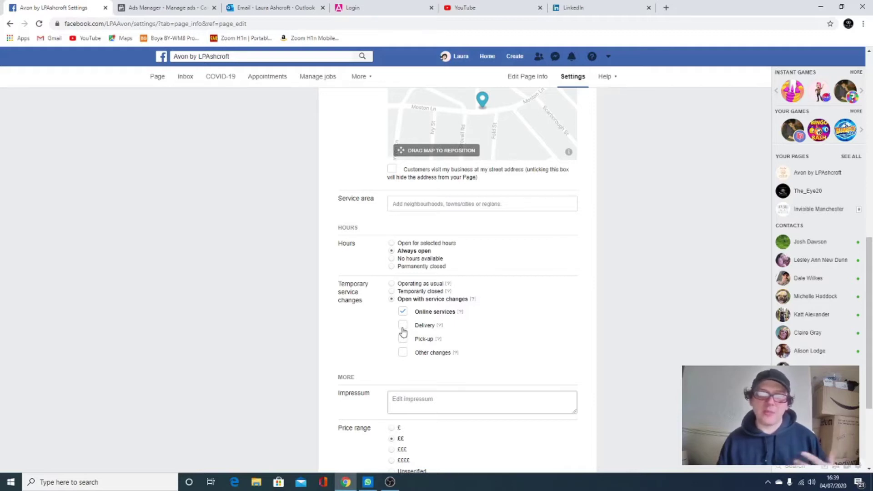
{"action": "scroll", "coordinate": [507, 320], "scroll_direction": "down", "scroll_amount": 2}
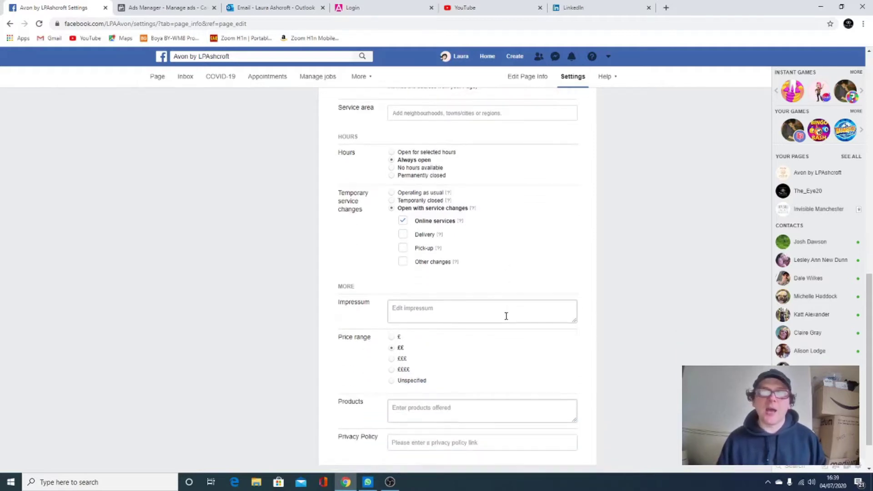
{"action": "scroll", "coordinate": [507, 320], "scroll_direction": "down", "scroll_amount": 1}
{"action": "scroll", "coordinate": [507, 319], "scroll_direction": "up", "scroll_amount": 1}
{"action": "scroll", "coordinate": [507, 319], "scroll_direction": "up", "scroll_amount": 1}
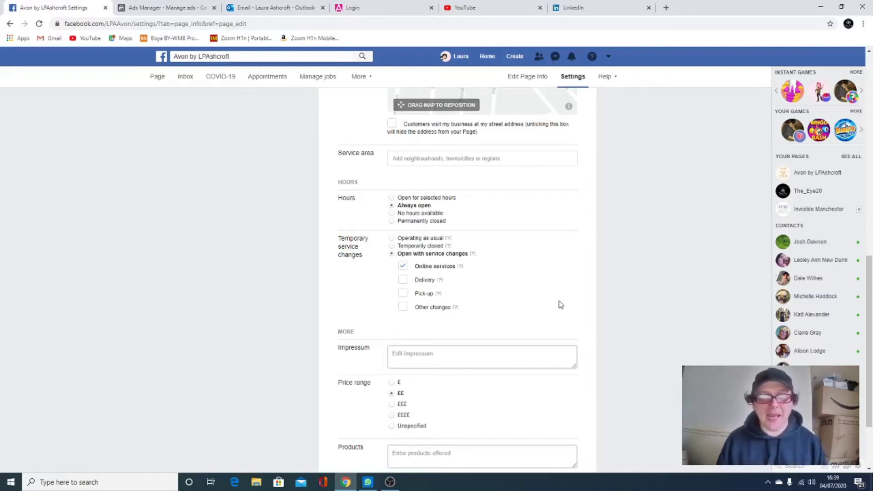
{"action": "scroll", "coordinate": [513, 298], "scroll_direction": "down", "scroll_amount": 2}
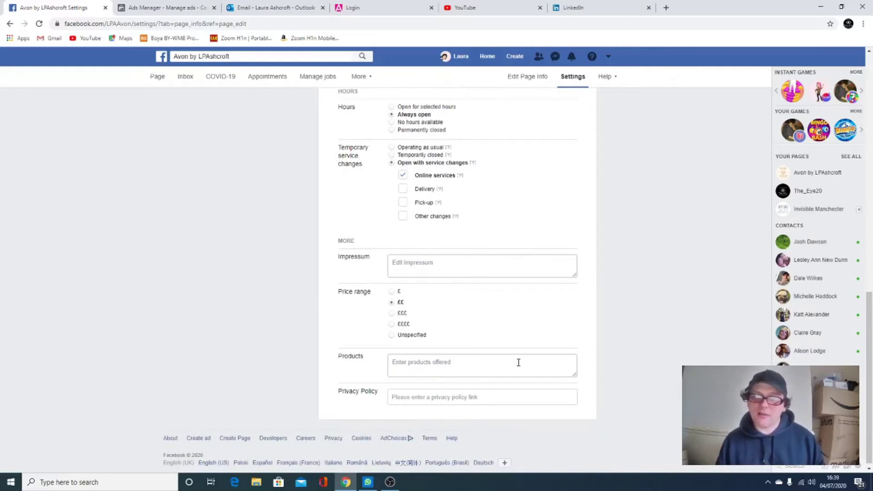
{"action": "scroll", "coordinate": [546, 333], "scroll_direction": "down", "scroll_amount": 1}
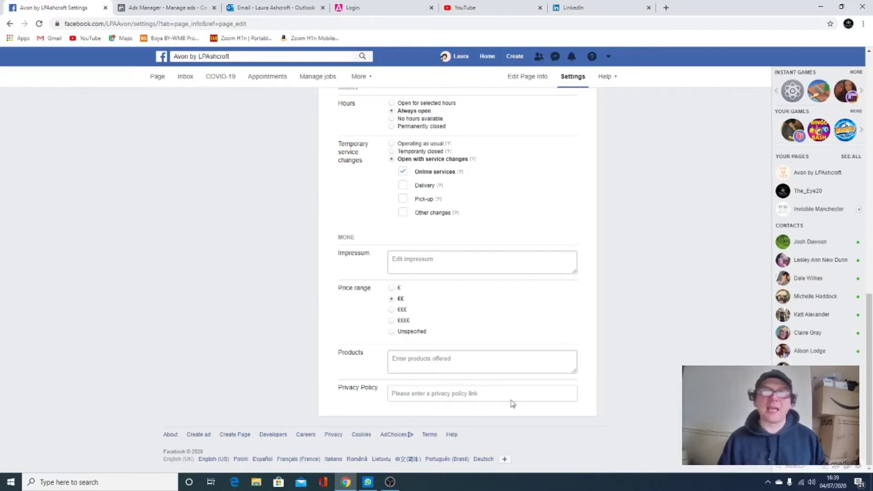
{"action": "scroll", "coordinate": [604, 276], "scroll_direction": "up", "scroll_amount": 10}
{"action": "scroll", "coordinate": [606, 277], "scroll_direction": "up", "scroll_amount": 4}
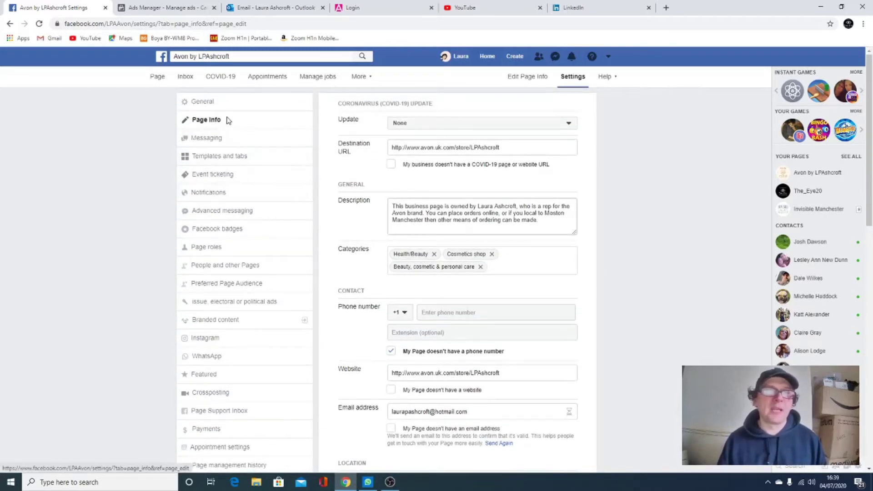
Open the Templates and tabs settings and examine the current template and the order of the page's tabs
{"action": "left_click", "coordinate": [241, 158]}
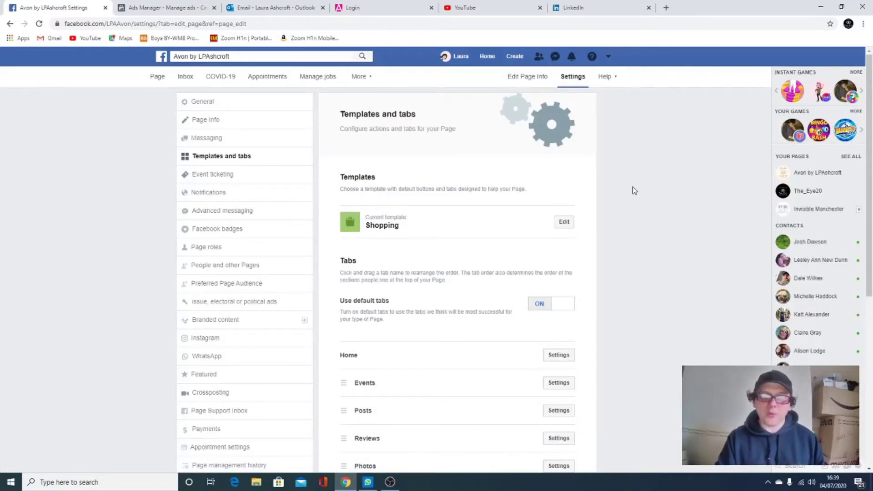
{"action": "scroll", "coordinate": [627, 189], "scroll_direction": "down", "scroll_amount": 2}
{"action": "scroll", "coordinate": [645, 200], "scroll_direction": "up", "scroll_amount": 2}
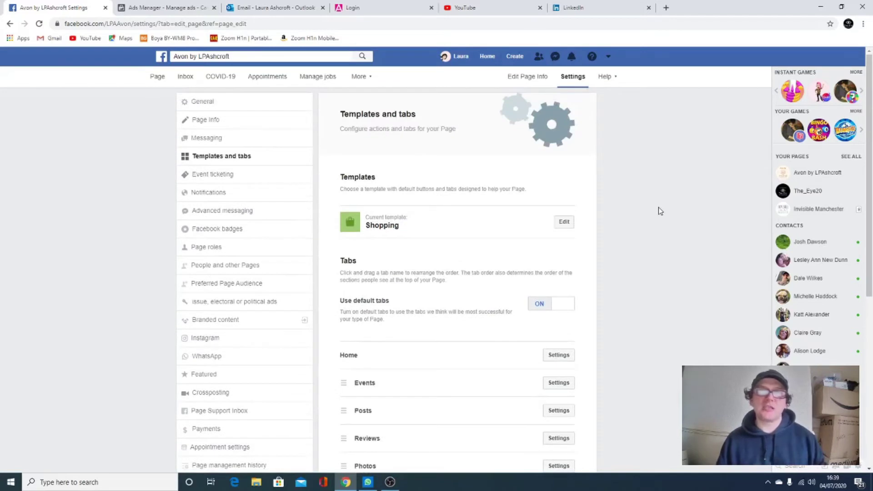
{"action": "scroll", "coordinate": [633, 226], "scroll_direction": "down", "scroll_amount": 3}
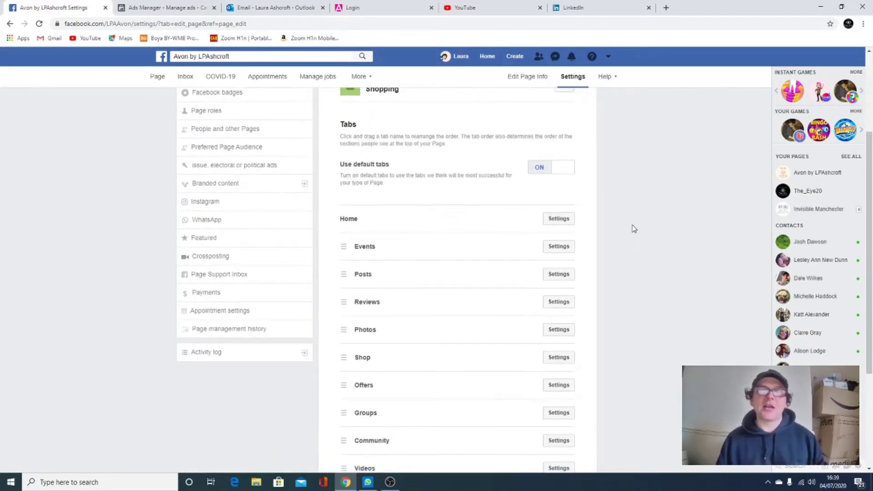
{"action": "scroll", "coordinate": [452, 374], "scroll_direction": "down", "scroll_amount": 2}
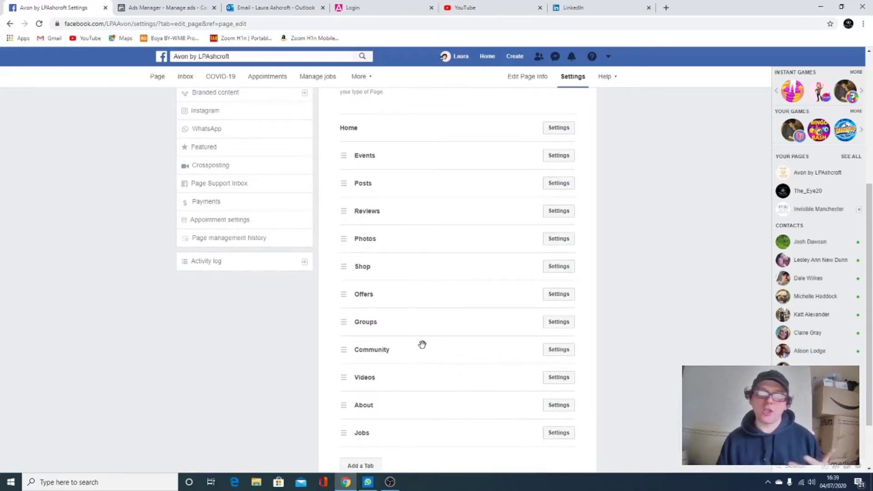
{"action": "scroll", "coordinate": [451, 325], "scroll_direction": "down", "scroll_amount": 2}
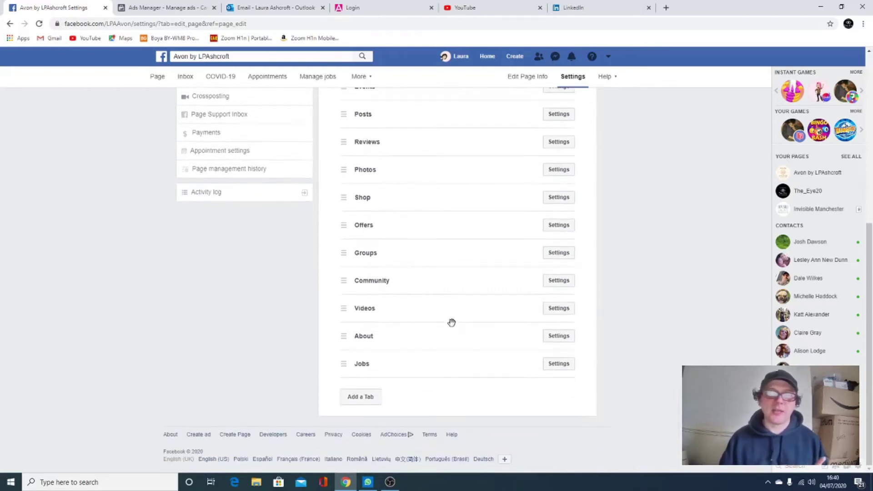
{"action": "scroll", "coordinate": [452, 323], "scroll_direction": "up", "scroll_amount": 2}
{"action": "scroll", "coordinate": [451, 323], "scroll_direction": "down", "scroll_amount": 5}
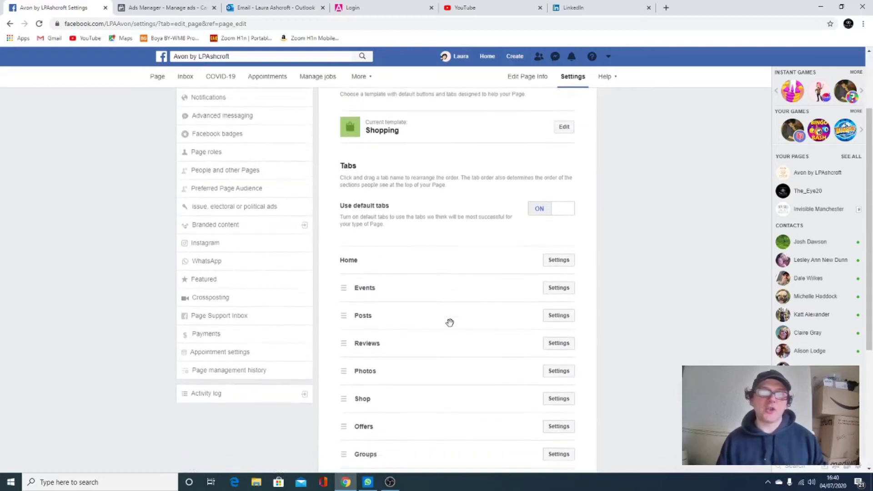
{"action": "scroll", "coordinate": [440, 352], "scroll_direction": "up", "scroll_amount": 6}
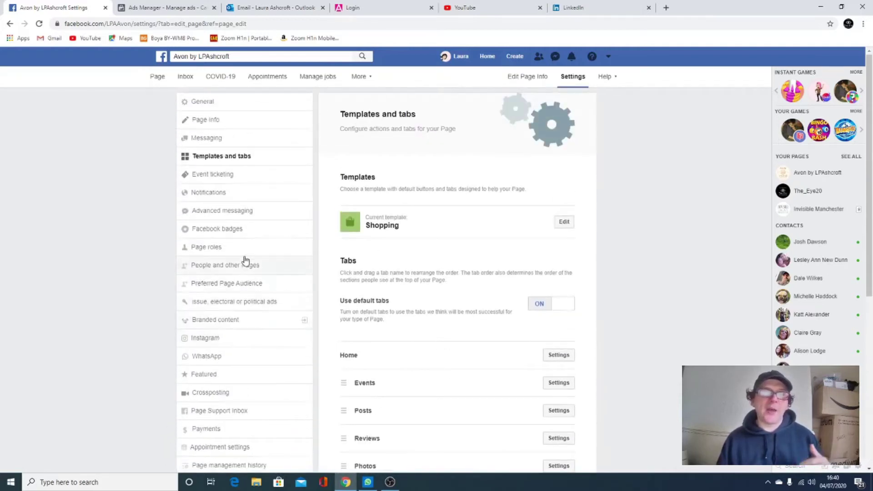
View the branded content settings in Brand Collabs Manager, close them, and look over the remaining page settings categories
{"action": "left_click", "coordinate": [242, 326]}
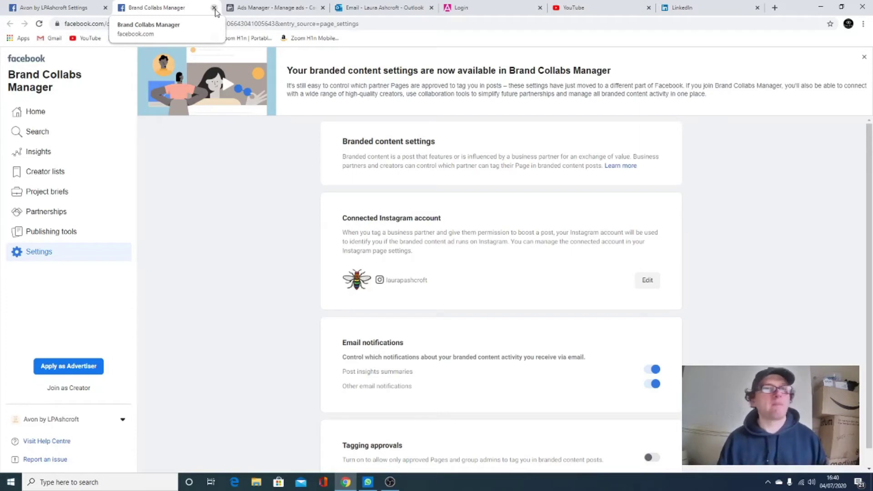
{"action": "left_click", "coordinate": [214, 7]}
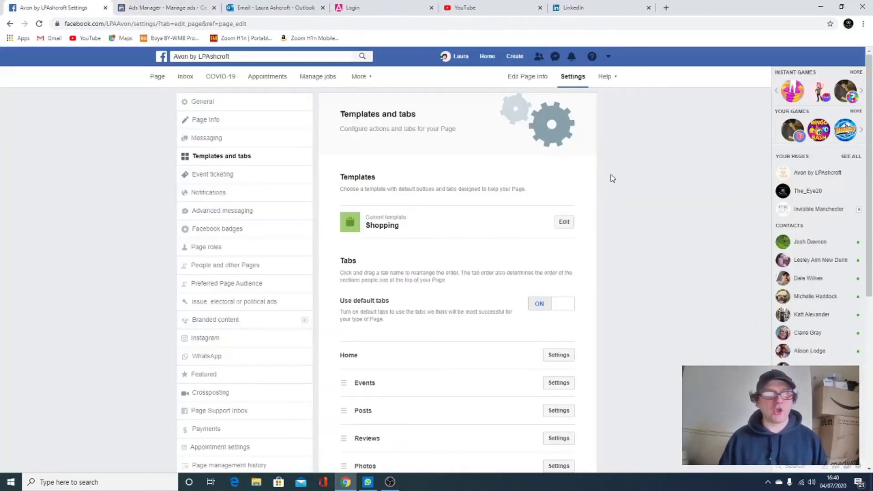
{"action": "scroll", "coordinate": [610, 173], "scroll_direction": "down", "scroll_amount": 1}
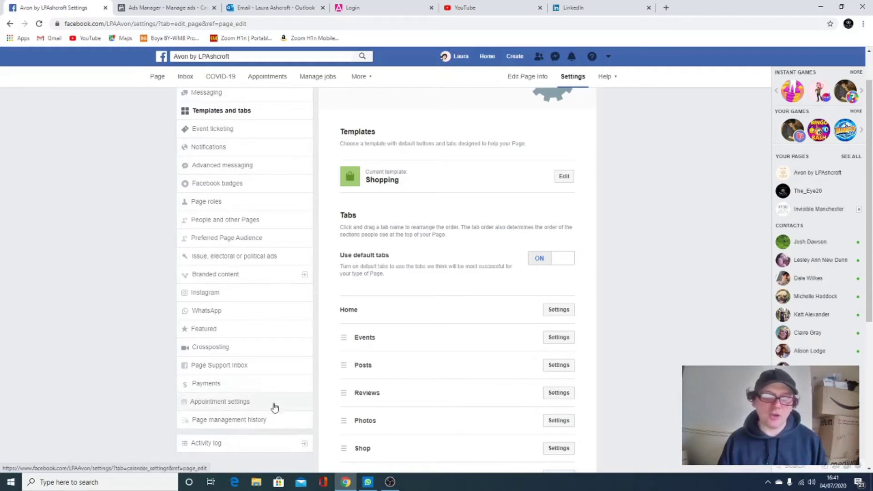
{"action": "scroll", "coordinate": [272, 410], "scroll_direction": "up", "scroll_amount": 1}
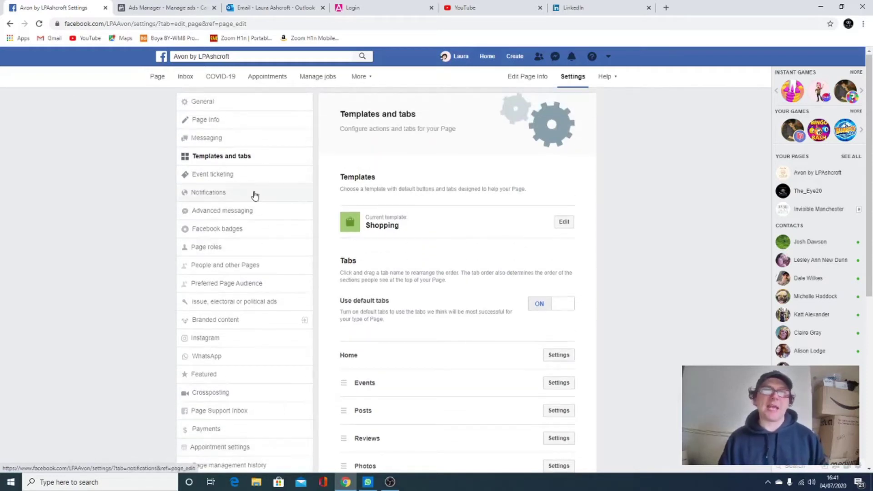
Open the Messaging settings and examine the general, greeting, Messenger URL and automated response options
{"action": "left_click", "coordinate": [256, 144]}
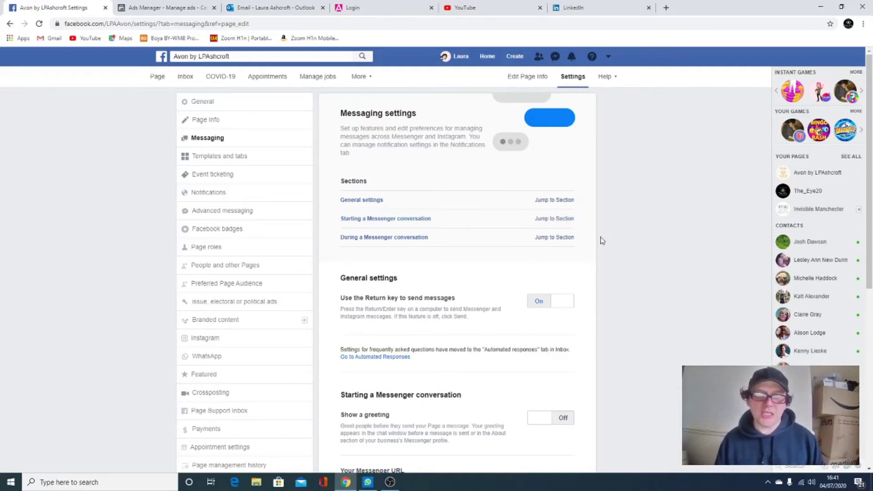
{"action": "scroll", "coordinate": [598, 239], "scroll_direction": "down", "scroll_amount": 2}
{"action": "scroll", "coordinate": [364, 264], "scroll_direction": "down", "scroll_amount": 4}
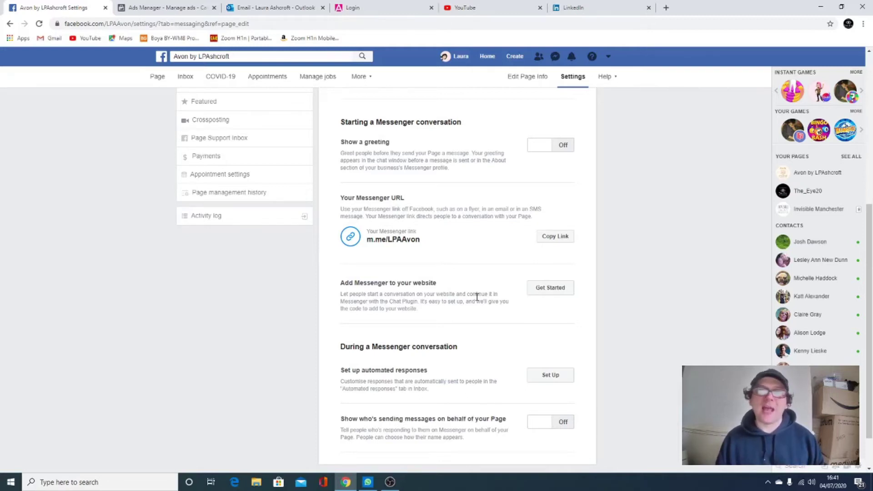
{"action": "scroll", "coordinate": [476, 298], "scroll_direction": "up", "scroll_amount": 4}
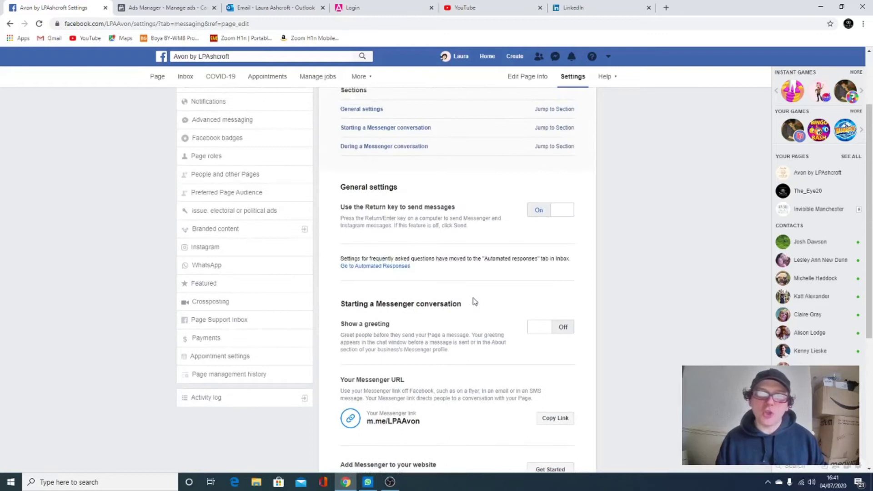
{"action": "scroll", "coordinate": [473, 301], "scroll_direction": "up", "scroll_amount": 2}
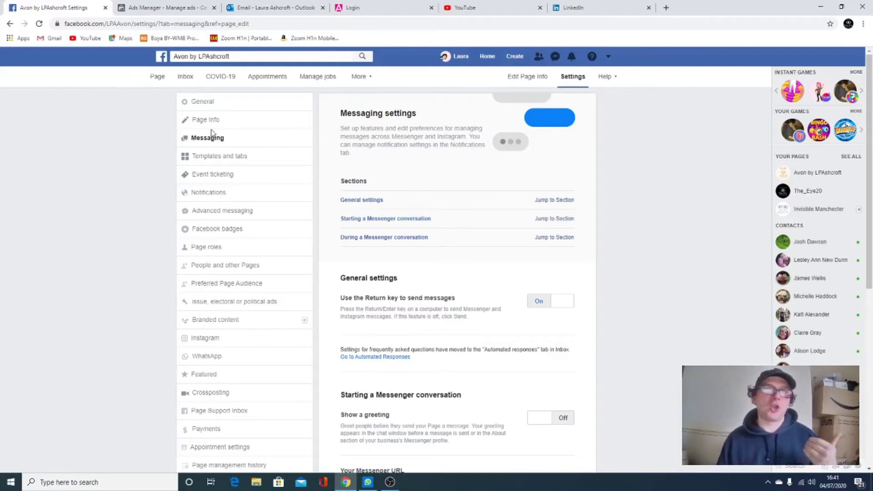
Return to the Avon page's home view and look through its promotion and events sections
{"action": "left_click", "coordinate": [159, 81]}
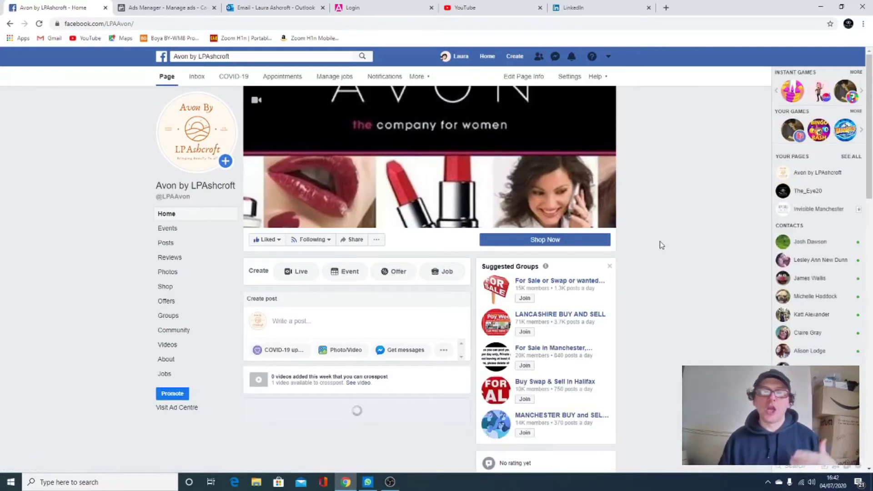
{"action": "scroll", "coordinate": [659, 241], "scroll_direction": "down", "scroll_amount": 3}
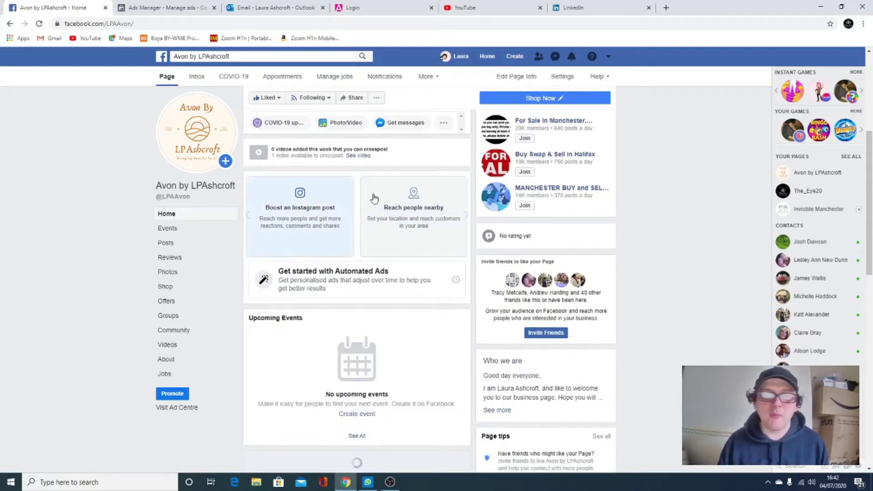
Browse the page's promotion options, including boosting posts, reaching people nearby, getting link clicks and getting more sales
{"action": "left_click", "coordinate": [466, 218]}
{"action": "left_click", "coordinate": [466, 219]}
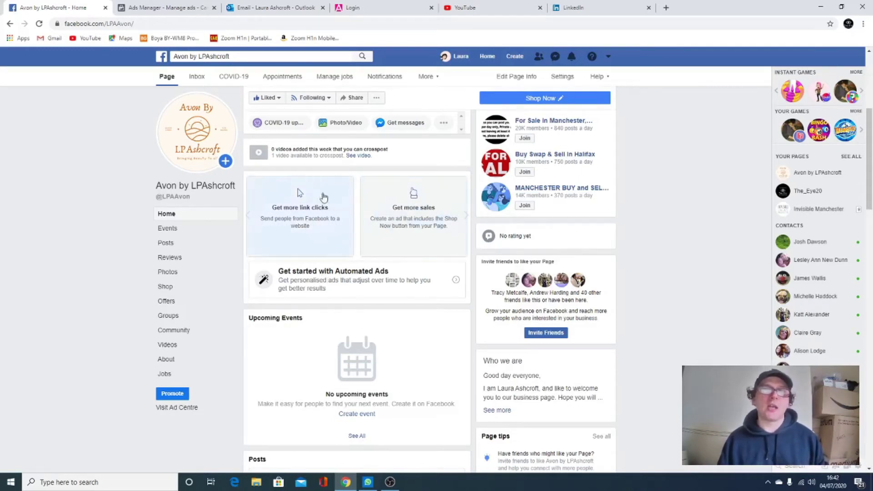
{"action": "left_click", "coordinate": [468, 220]}
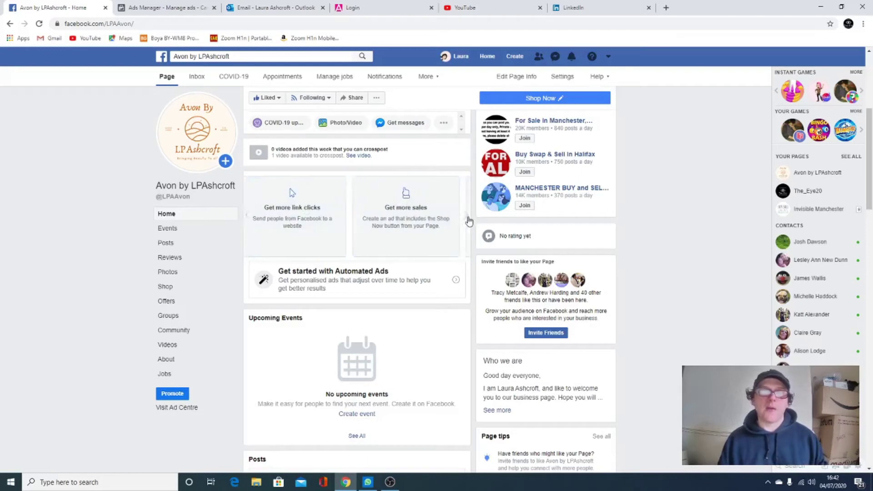
{"action": "left_click", "coordinate": [465, 217]}
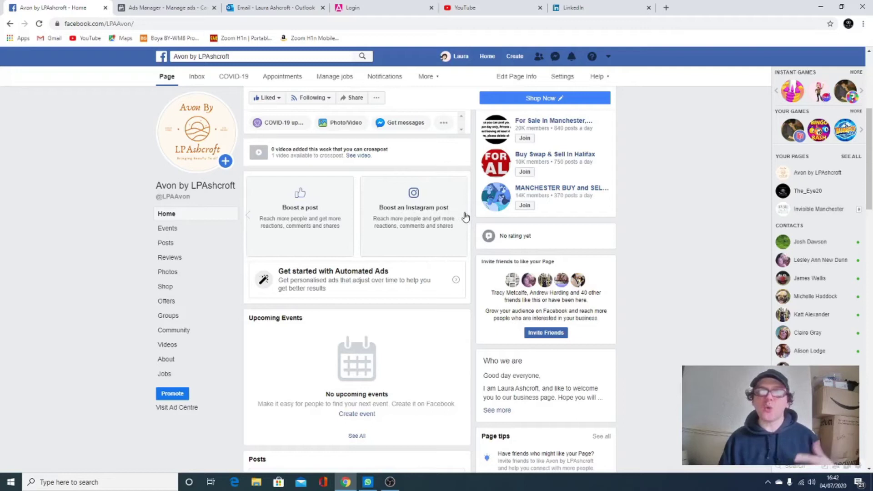
{"action": "left_click", "coordinate": [467, 218]}
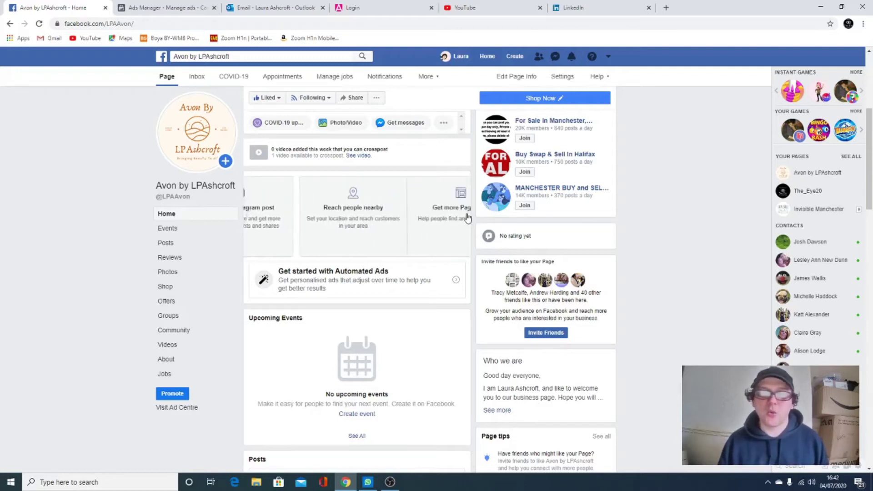
{"action": "left_click", "coordinate": [467, 219]}
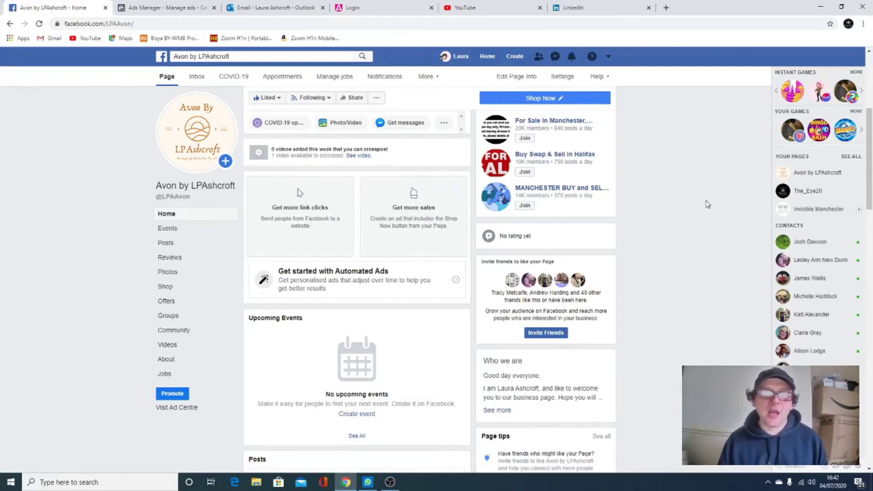
Look over the page's posts, community and about sections, and view the additional page management options
{"action": "scroll", "coordinate": [391, 135], "scroll_direction": "down", "scroll_amount": 4}
{"action": "scroll", "coordinate": [654, 214], "scroll_direction": "down", "scroll_amount": 3}
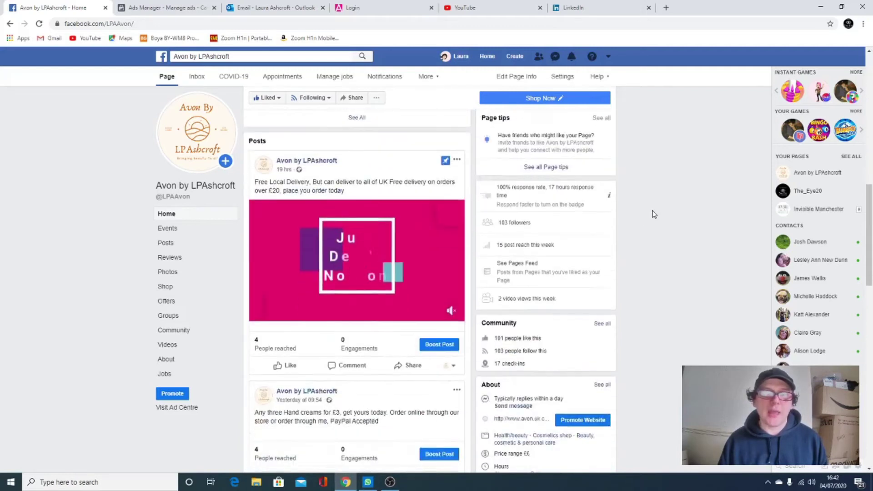
{"action": "scroll", "coordinate": [654, 214], "scroll_direction": "down", "scroll_amount": 2}
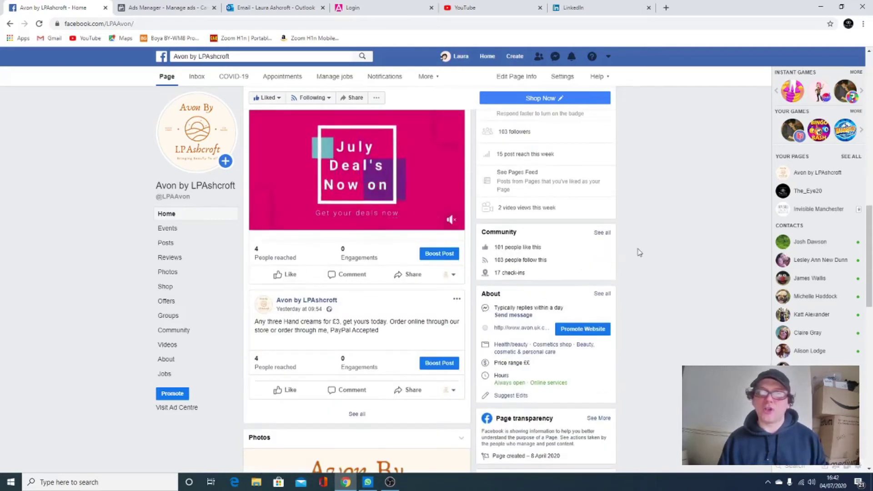
{"action": "scroll", "coordinate": [642, 224], "scroll_direction": "up", "scroll_amount": 8}
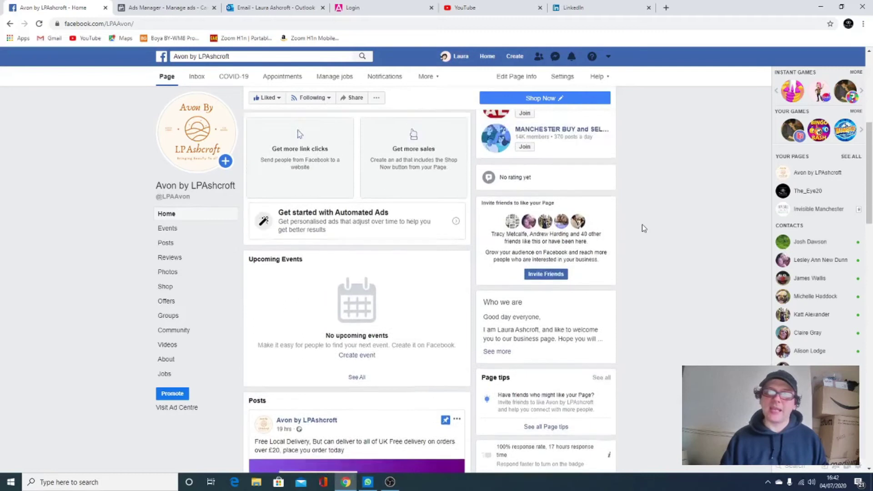
{"action": "scroll", "coordinate": [642, 224], "scroll_direction": "up", "scroll_amount": 6}
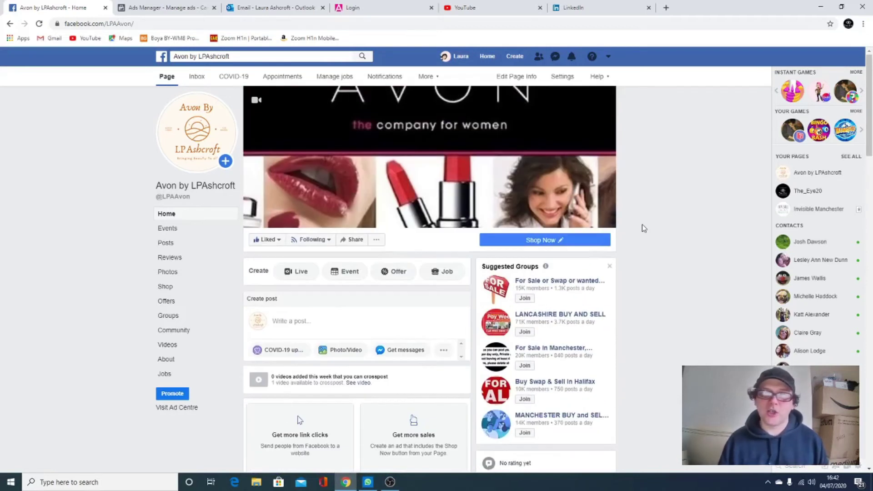
{"action": "left_click", "coordinate": [438, 81]}
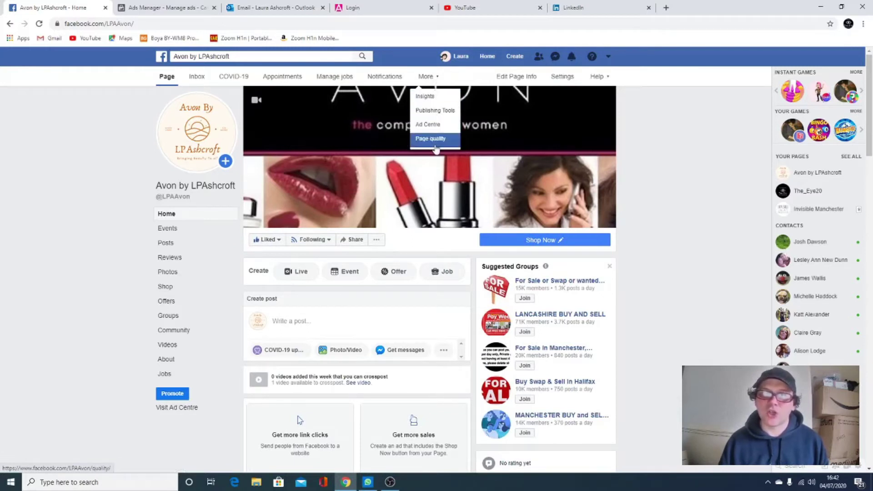
{"action": "left_click", "coordinate": [111, 170]}
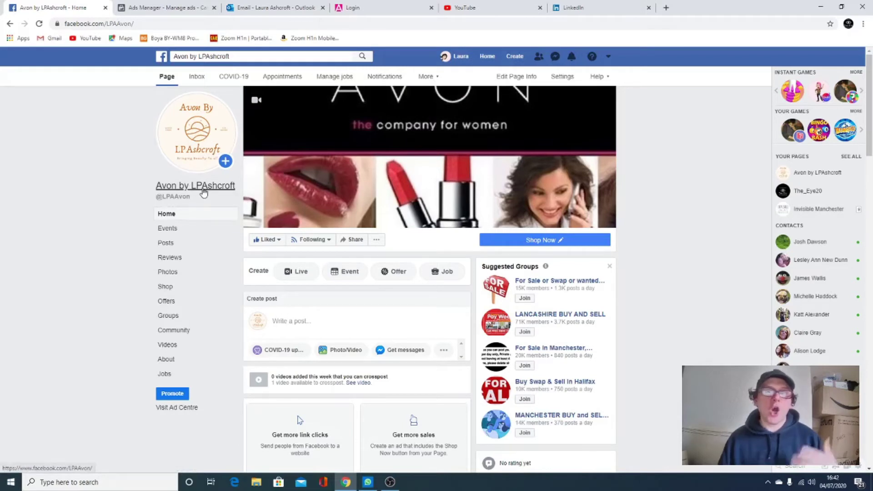
View the options for copying the Avon page's link from its page name and from the web address
{"action": "right_click", "coordinate": [199, 188]}
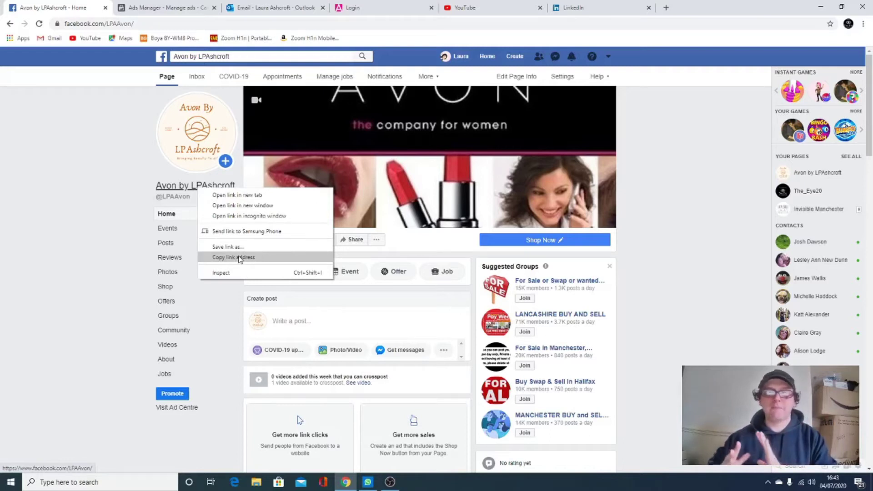
{"action": "left_click", "coordinate": [98, 126]}
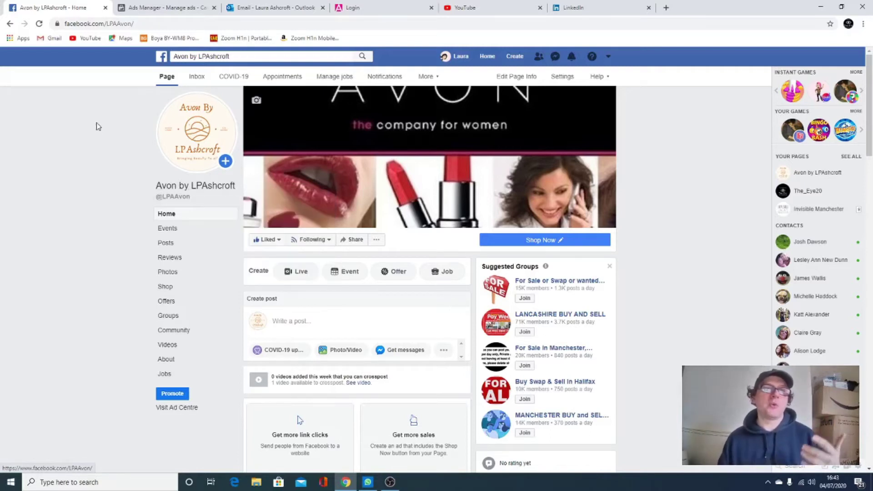
{"action": "left_click_drag", "start_coordinate": [136, 24], "coordinate": [63, 26]}
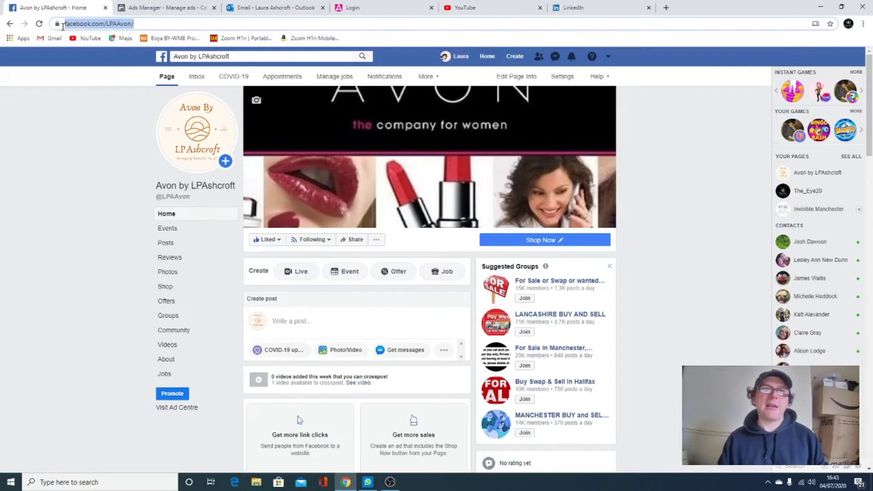
{"action": "right_click", "coordinate": [95, 29]}
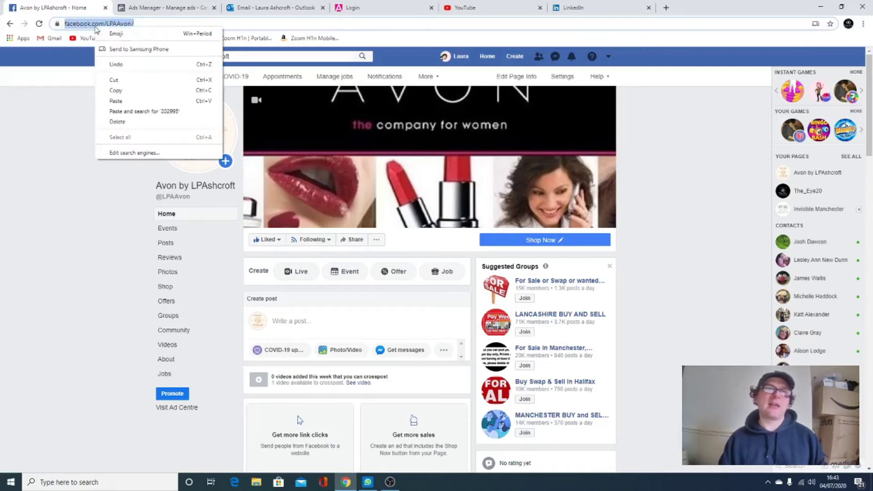
{"action": "left_click", "coordinate": [83, 229]}
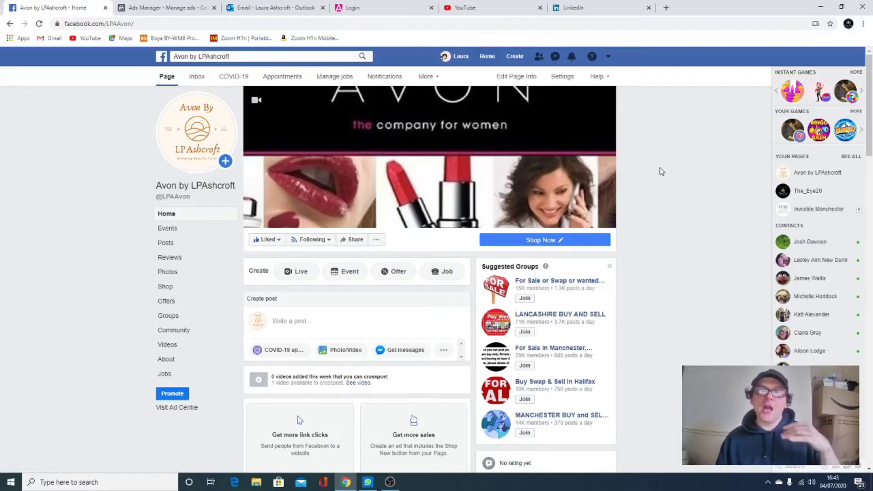
Look through the page's home view, examining its posts, photos, groups, videos and about sections
{"action": "scroll", "coordinate": [661, 169], "scroll_direction": "down", "scroll_amount": 1}
{"action": "scroll", "coordinate": [660, 169], "scroll_direction": "up", "scroll_amount": 1}
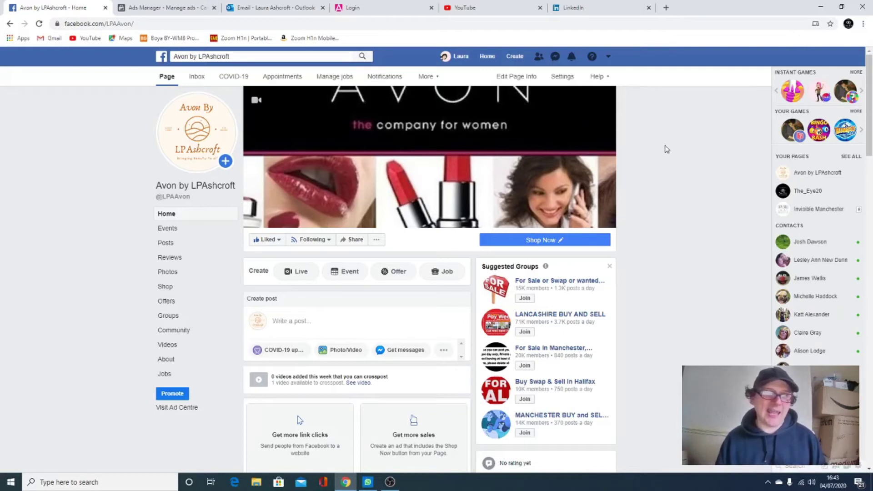
{"action": "scroll", "coordinate": [644, 143], "scroll_direction": "down", "scroll_amount": 15}
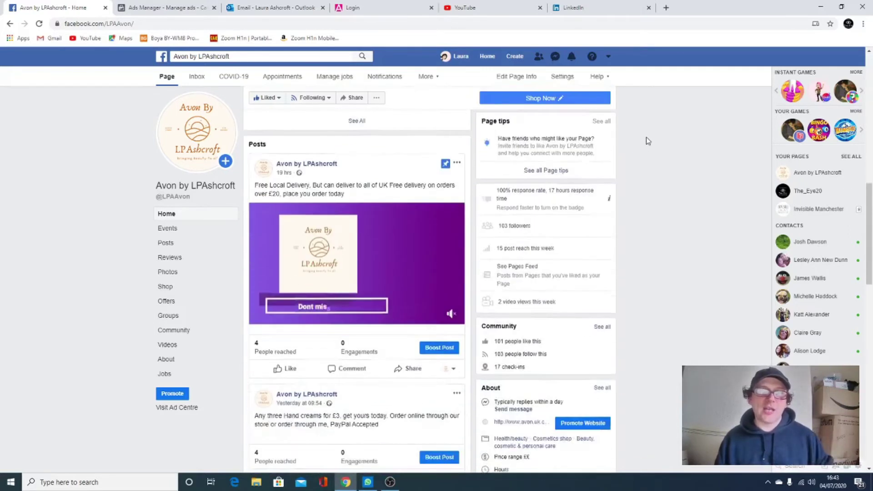
{"action": "scroll", "coordinate": [646, 137], "scroll_direction": "down", "scroll_amount": 1}
{"action": "scroll", "coordinate": [645, 137], "scroll_direction": "up", "scroll_amount": 2}
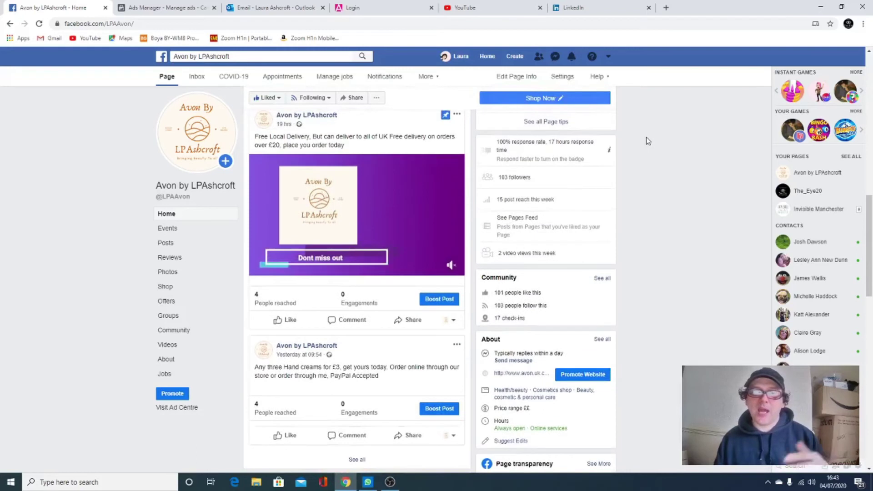
{"action": "scroll", "coordinate": [646, 137], "scroll_direction": "down", "scroll_amount": 3}
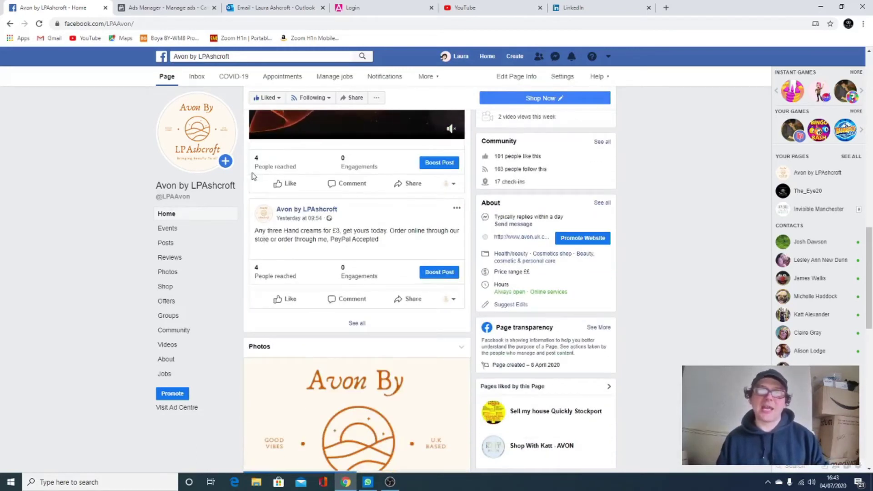
{"action": "scroll", "coordinate": [392, 241], "scroll_direction": "down", "scroll_amount": 5}
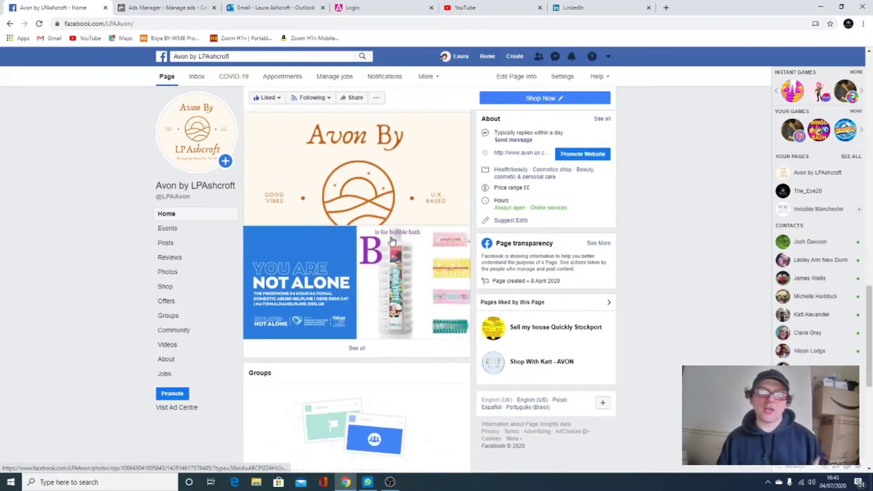
{"action": "scroll", "coordinate": [392, 241], "scroll_direction": "down", "scroll_amount": 7}
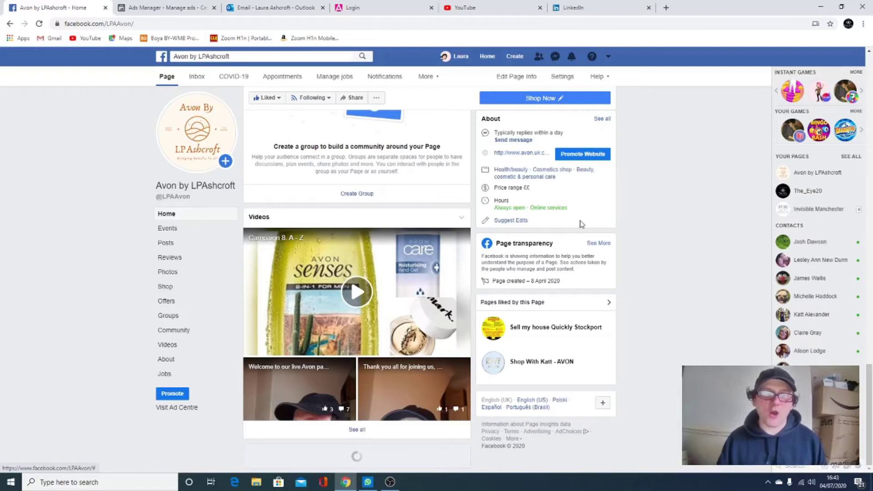
{"action": "scroll", "coordinate": [619, 221], "scroll_direction": "up", "scroll_amount": 6}
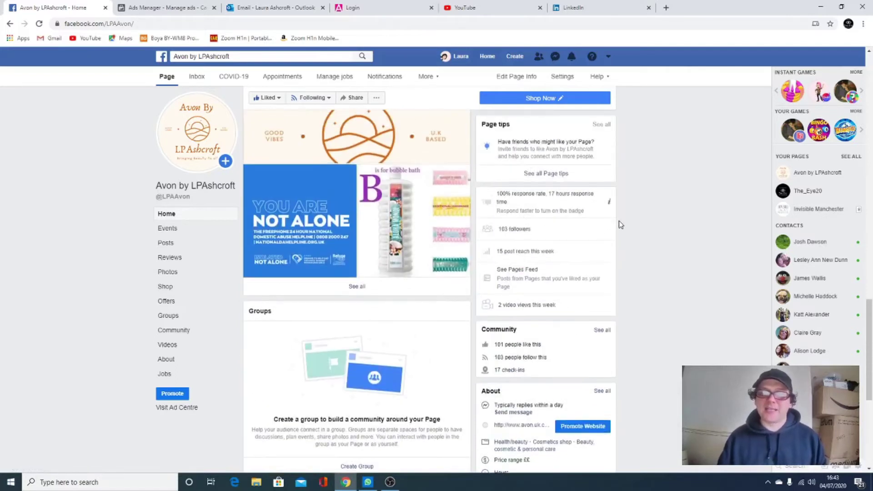
{"action": "scroll", "coordinate": [620, 222], "scroll_direction": "down", "scroll_amount": 2}
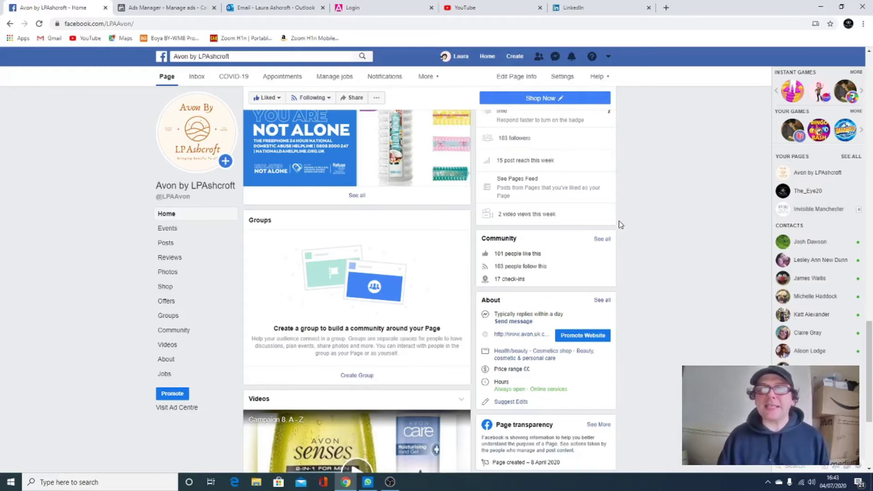
{"action": "scroll", "coordinate": [619, 223], "scroll_direction": "up", "scroll_amount": 10}
{"action": "scroll", "coordinate": [620, 222], "scroll_direction": "up", "scroll_amount": 7}
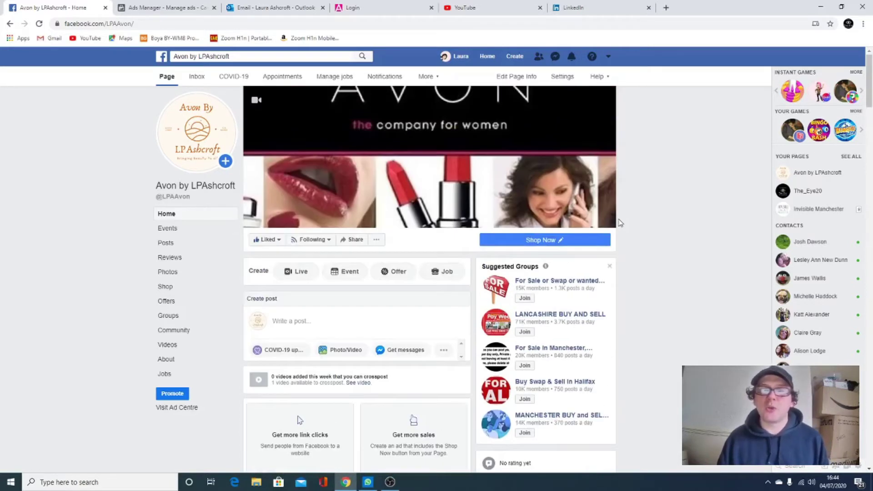
View the available options for the page's Shop Now button and close them
{"action": "left_click", "coordinate": [541, 241]}
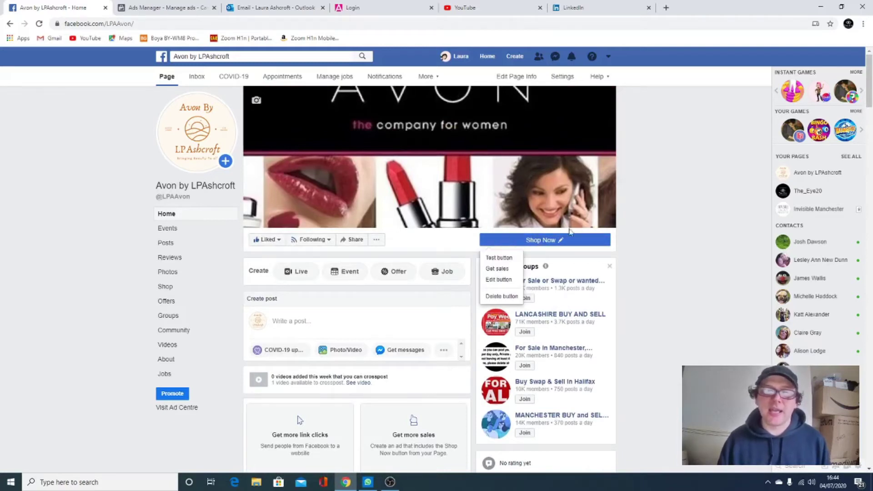
{"action": "left_click", "coordinate": [548, 240]}
{"action": "left_click", "coordinate": [552, 240]}
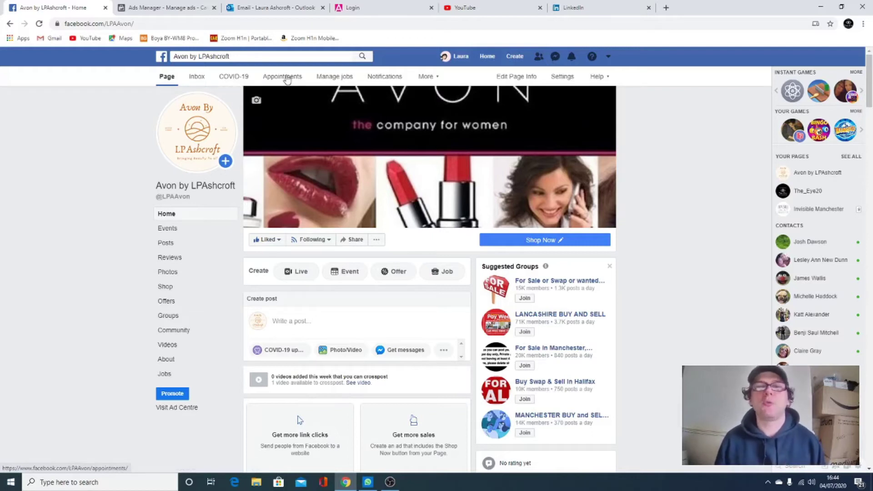
Open the page's Insights and examine the page summary metrics and the five most recent posts
{"action": "left_click", "coordinate": [429, 79]}
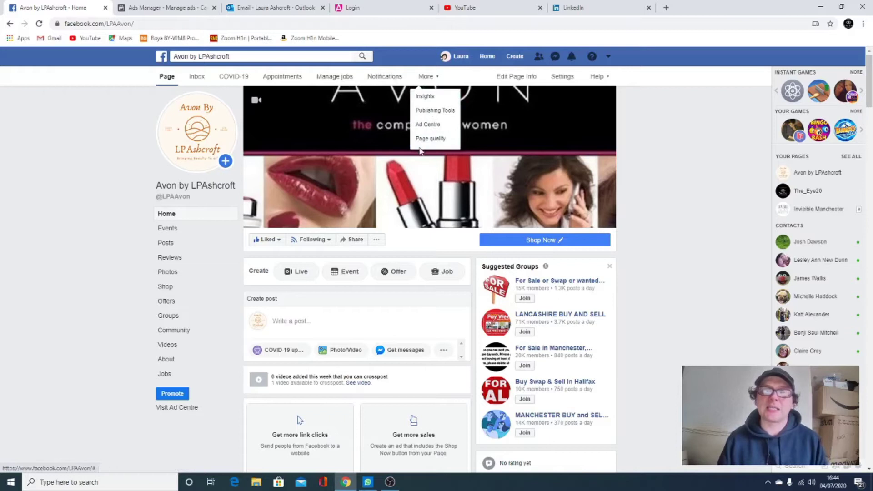
{"action": "left_click", "coordinate": [440, 103]}
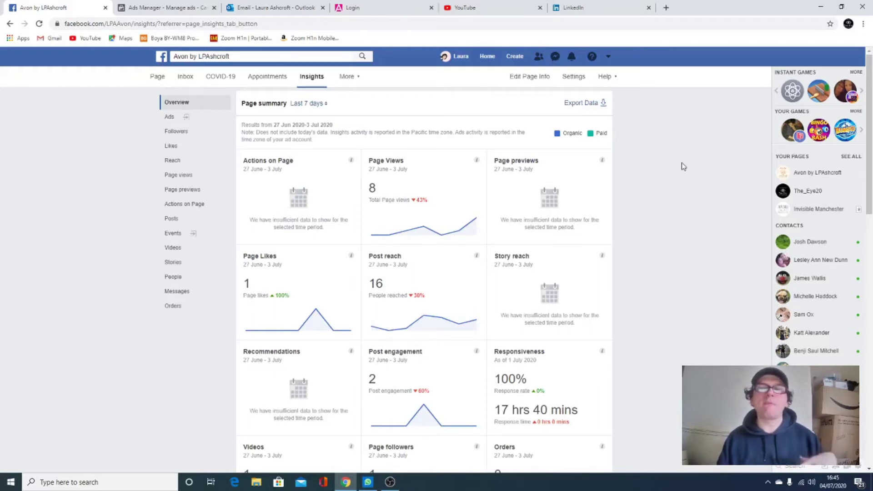
{"action": "scroll", "coordinate": [683, 166], "scroll_direction": "down", "scroll_amount": 3}
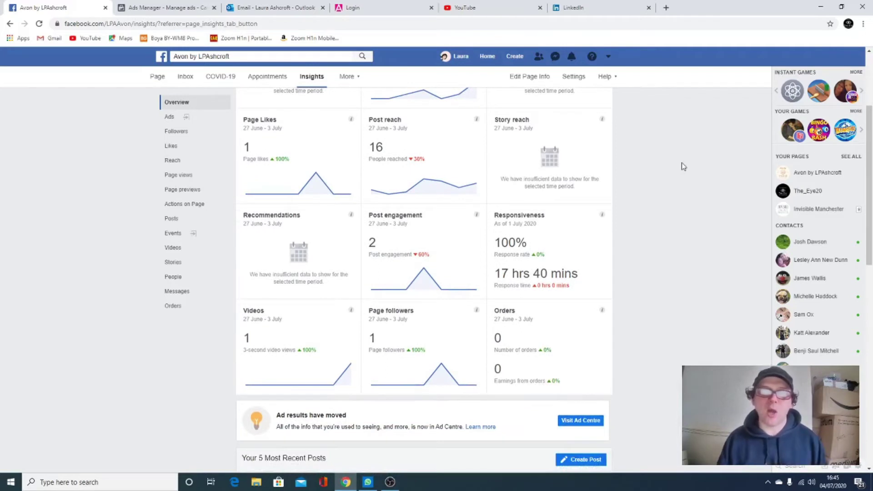
{"action": "scroll", "coordinate": [682, 167], "scroll_direction": "down", "scroll_amount": 2}
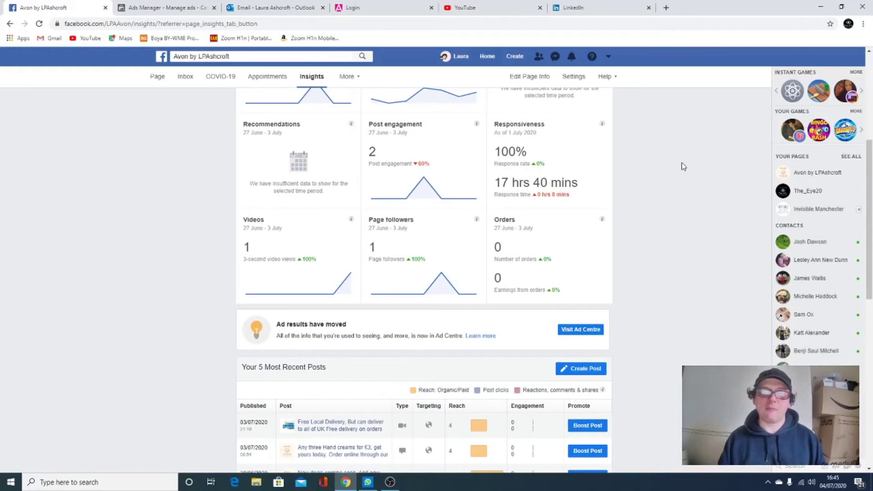
{"action": "scroll", "coordinate": [662, 208], "scroll_direction": "down", "scroll_amount": 3}
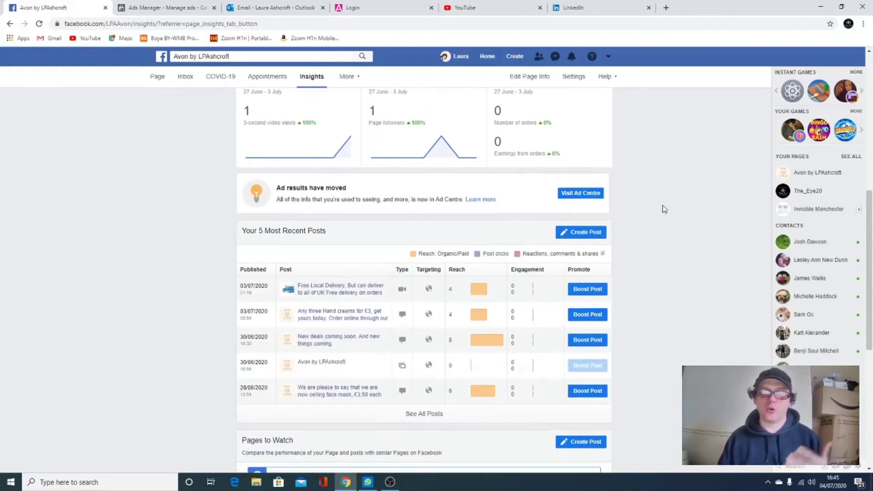
Set the Insights page summary period to the last 28 days
{"action": "scroll", "coordinate": [663, 209], "scroll_direction": "up", "scroll_amount": 8}
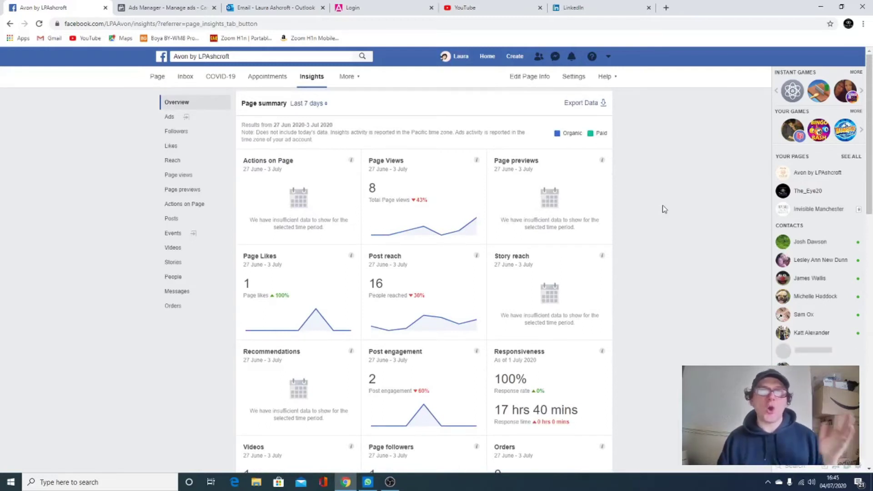
{"action": "left_click", "coordinate": [327, 105]}
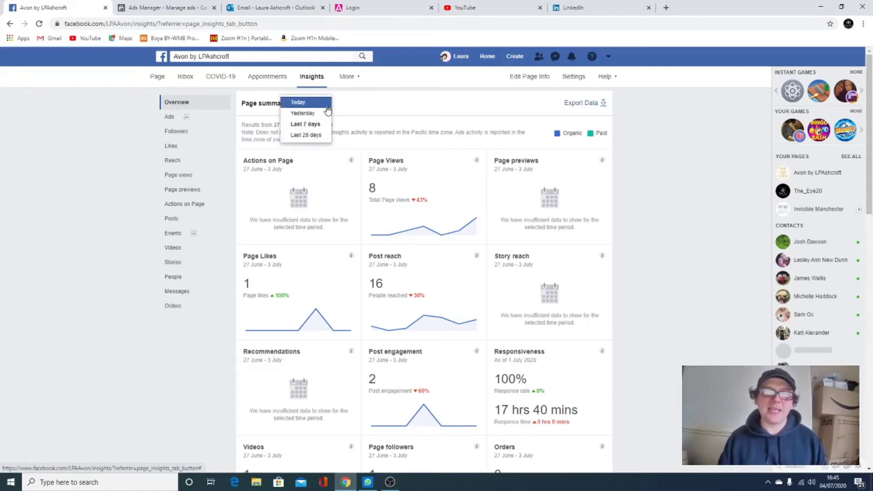
{"action": "left_click", "coordinate": [306, 135]}
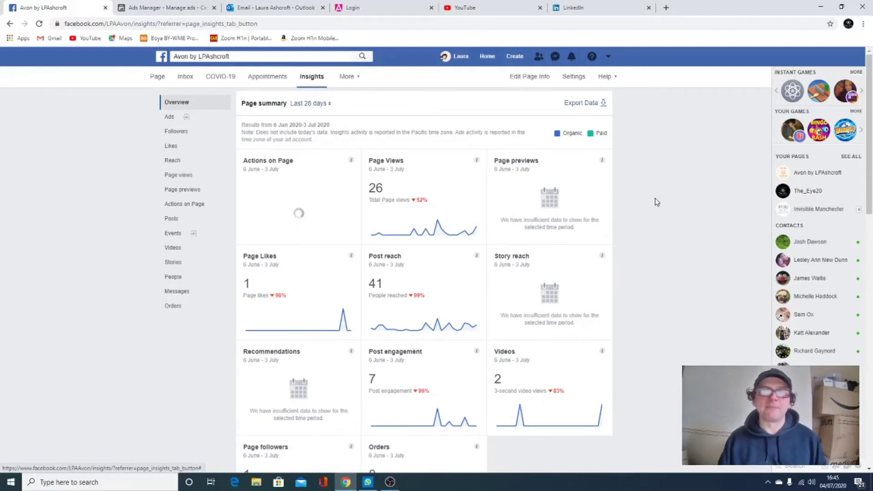
Examine the 28-day page summary metrics, including page followers and orders, and the five most recent posts
{"action": "scroll", "coordinate": [664, 192], "scroll_direction": "down", "scroll_amount": 3}
{"action": "scroll", "coordinate": [664, 193], "scroll_direction": "down", "scroll_amount": 1}
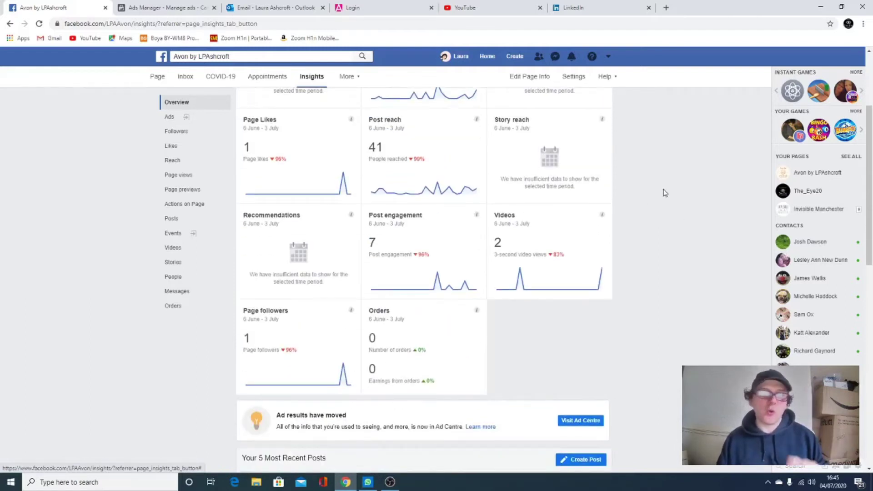
{"action": "scroll", "coordinate": [664, 193], "scroll_direction": "up", "scroll_amount": 3}
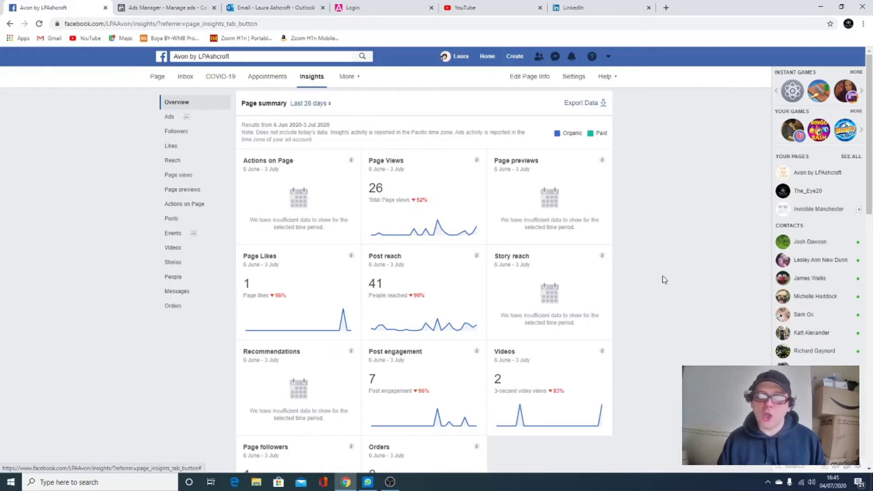
{"action": "scroll", "coordinate": [645, 270], "scroll_direction": "down", "scroll_amount": 2}
{"action": "scroll", "coordinate": [645, 270], "scroll_direction": "down", "scroll_amount": 2}
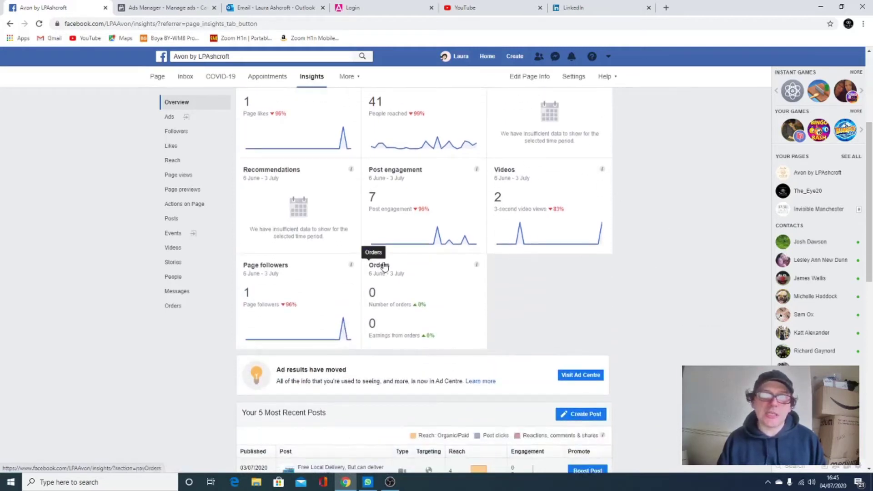
{"action": "scroll", "coordinate": [615, 308], "scroll_direction": "down", "scroll_amount": 3}
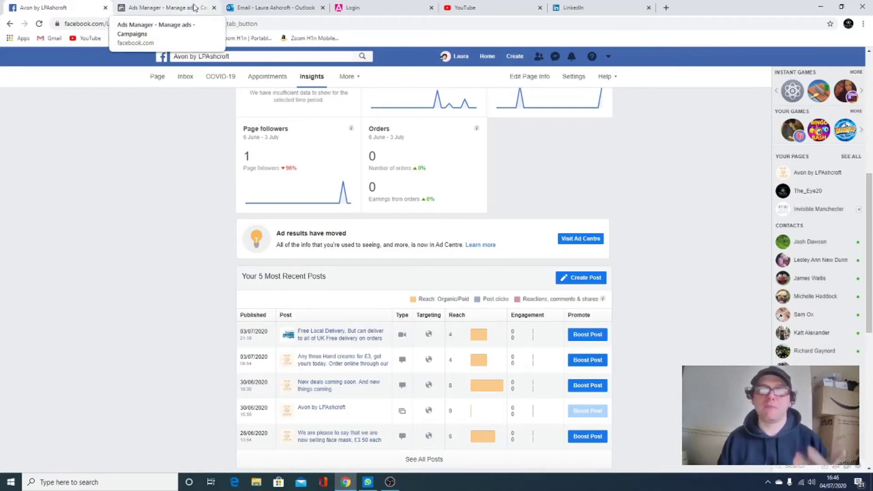
{"action": "scroll", "coordinate": [678, 270], "scroll_direction": "down", "scroll_amount": 2}
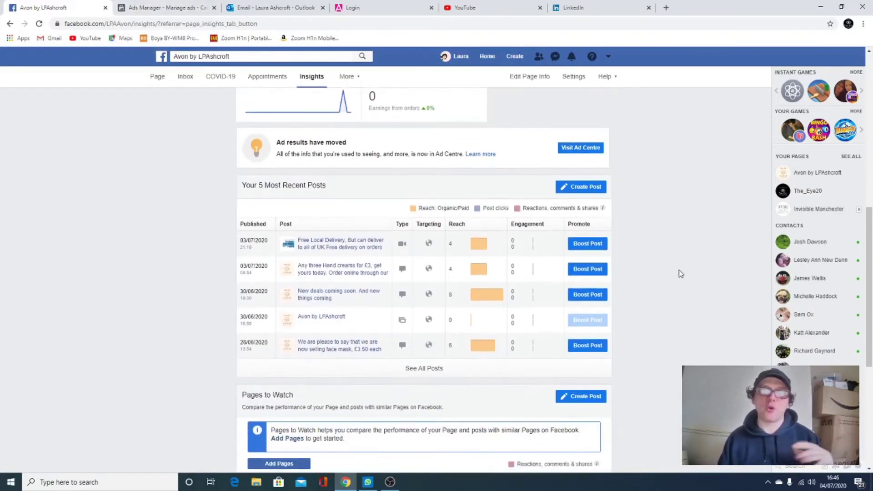
{"action": "scroll", "coordinate": [681, 275], "scroll_direction": "down", "scroll_amount": 1}
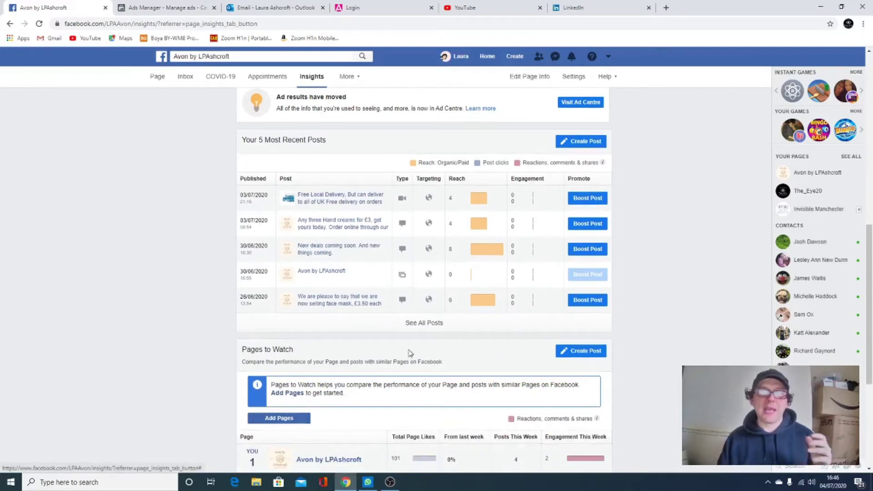
Open the full posts Insights and examine when fans are online across the different days and times
{"action": "left_click", "coordinate": [425, 324]}
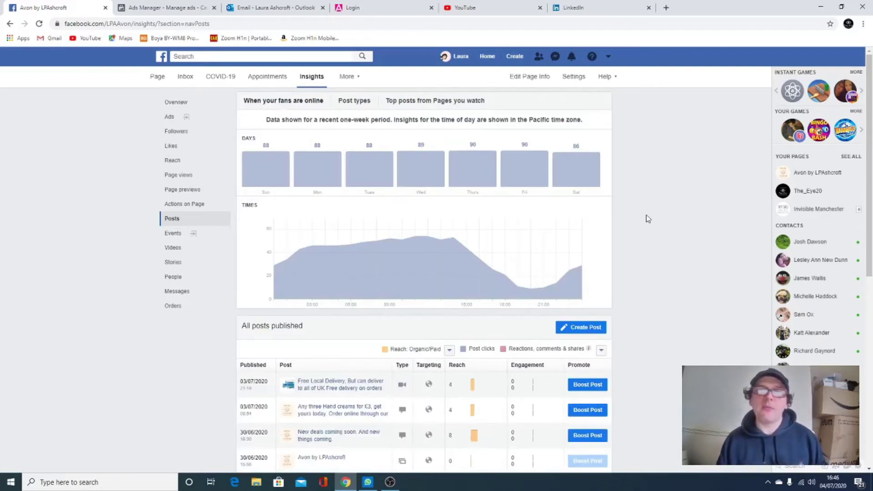
{"action": "scroll", "coordinate": [647, 219], "scroll_direction": "down", "scroll_amount": 3}
{"action": "scroll", "coordinate": [648, 218], "scroll_direction": "up", "scroll_amount": 3}
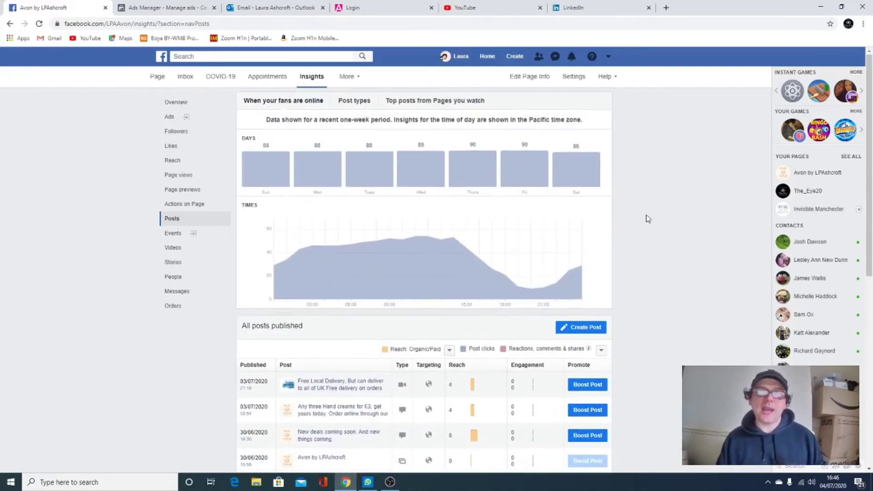
{"action": "mouse_move", "coordinate": [319, 148]}
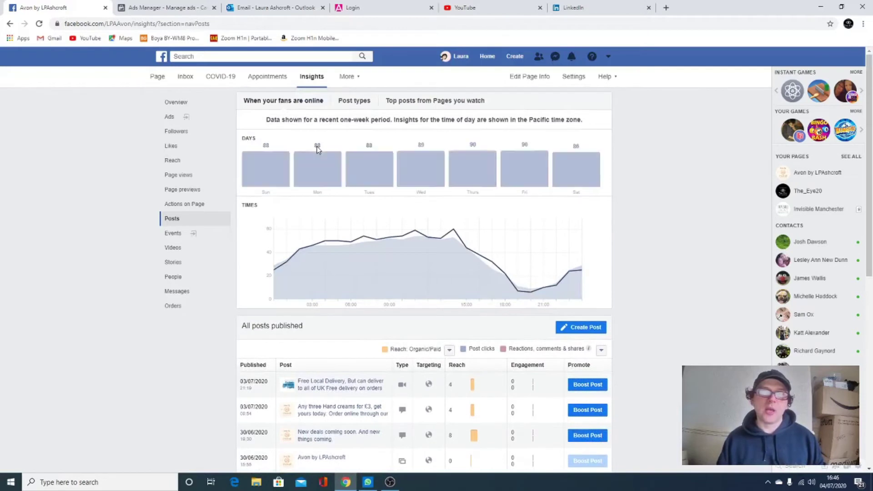
{"action": "mouse_move", "coordinate": [453, 236]}
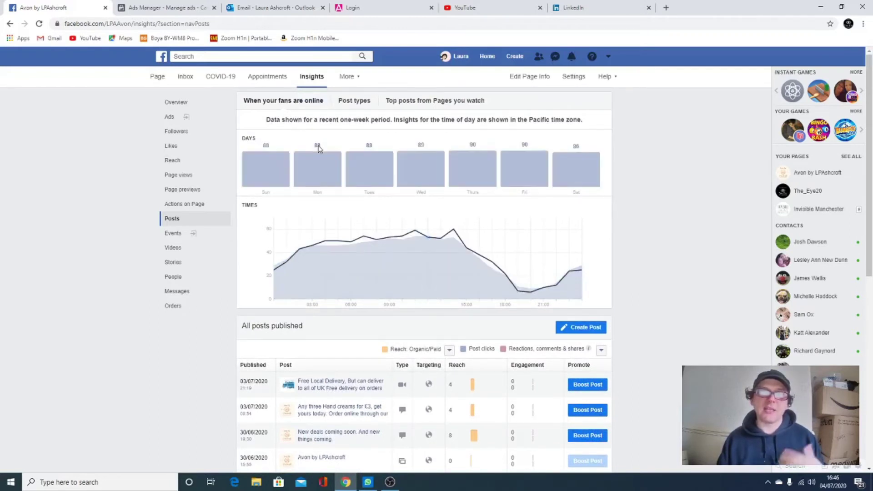
{"action": "mouse_move", "coordinate": [432, 173]}
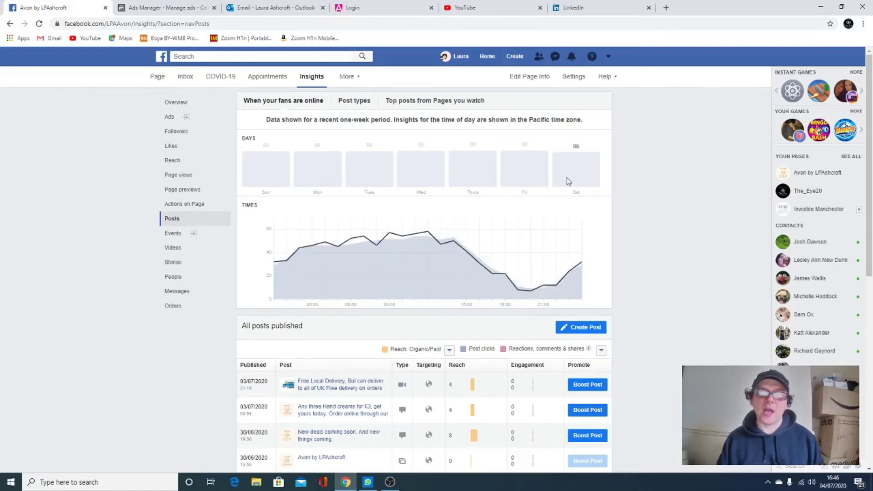
{"action": "mouse_move", "coordinate": [480, 178]}
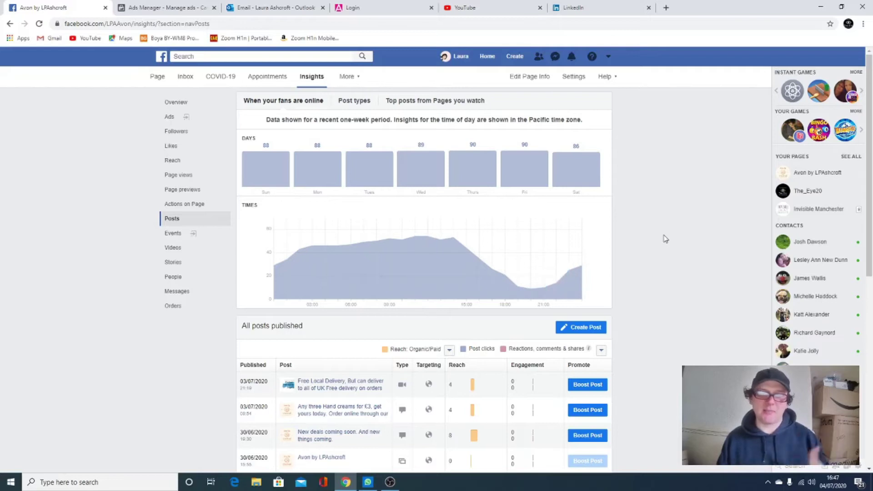
Look through the reach and engagement of all published posts, loading older entries four times
{"action": "scroll", "coordinate": [665, 238], "scroll_direction": "down", "scroll_amount": 4}
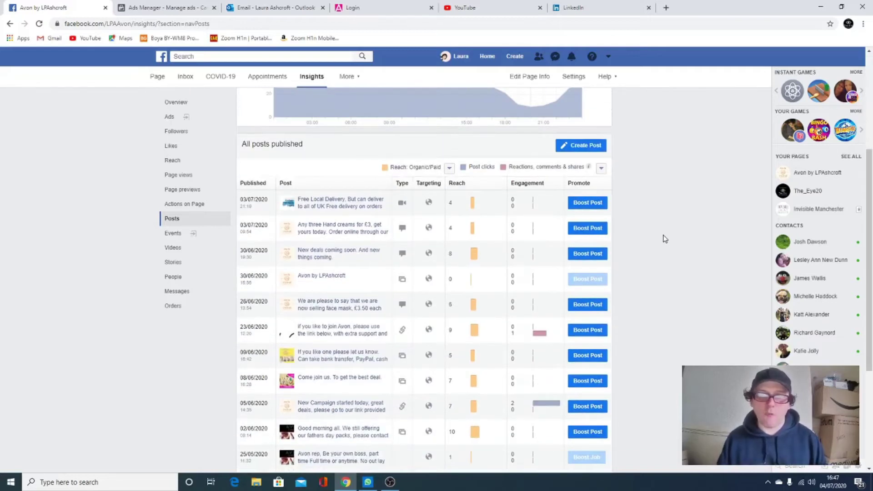
{"action": "scroll", "coordinate": [664, 238], "scroll_direction": "down", "scroll_amount": 1}
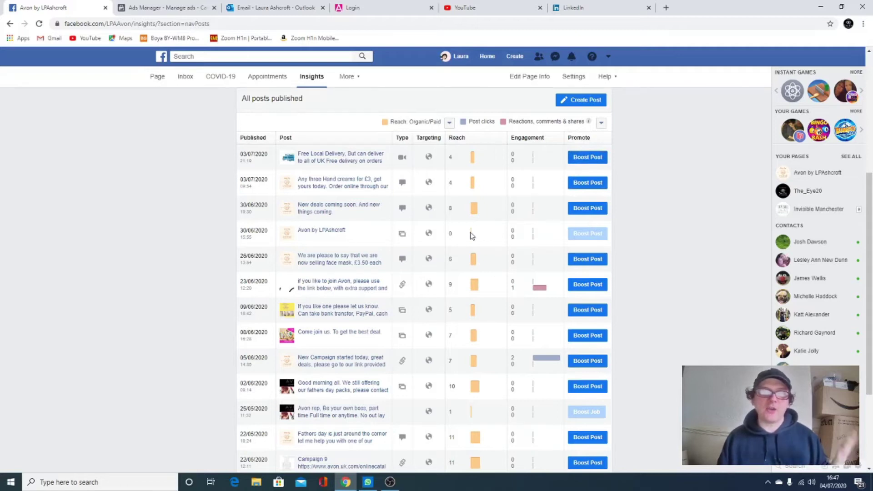
{"action": "scroll", "coordinate": [471, 235], "scroll_direction": "down", "scroll_amount": 3}
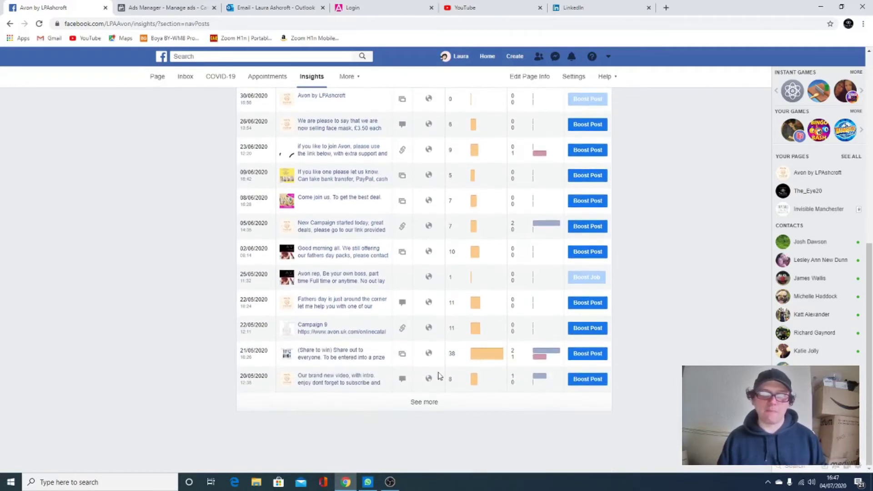
{"action": "left_click", "coordinate": [428, 403]}
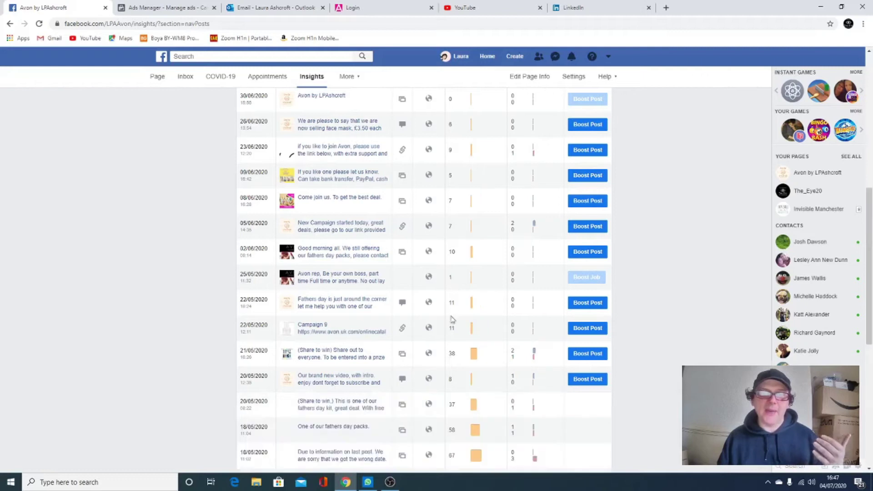
{"action": "scroll", "coordinate": [460, 307], "scroll_direction": "down", "scroll_amount": 7}
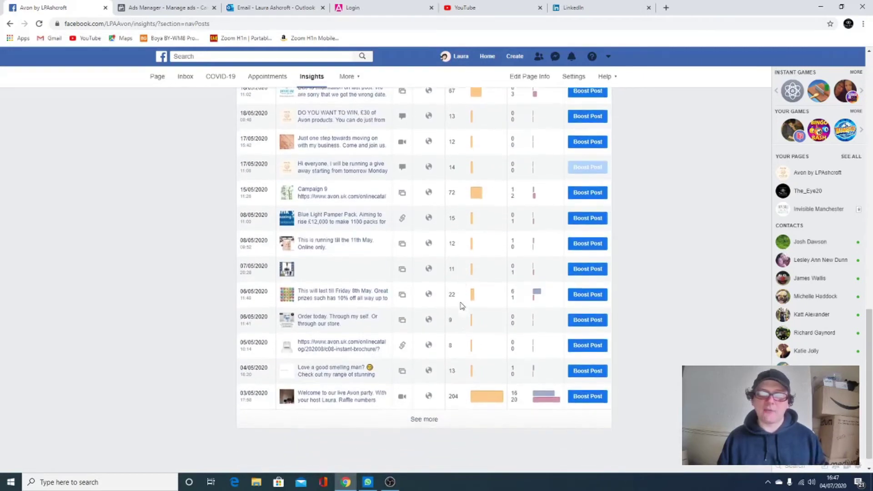
{"action": "scroll", "coordinate": [462, 306], "scroll_direction": "down", "scroll_amount": 1}
{"action": "left_click", "coordinate": [426, 402]}
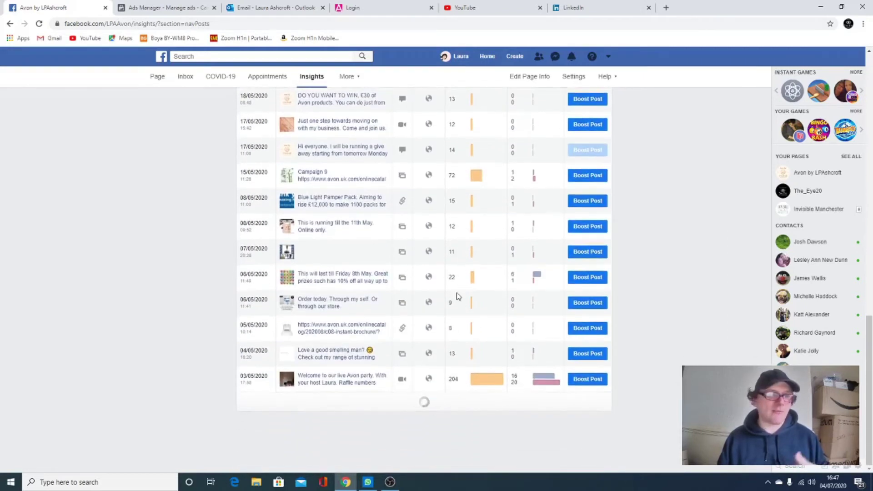
{"action": "scroll", "coordinate": [458, 296], "scroll_direction": "down", "scroll_amount": 5}
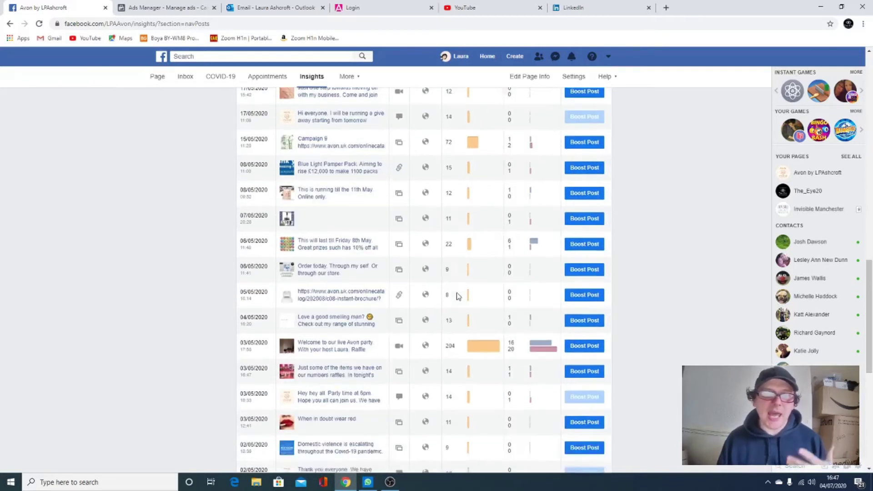
{"action": "scroll", "coordinate": [459, 296], "scroll_direction": "down", "scroll_amount": 3}
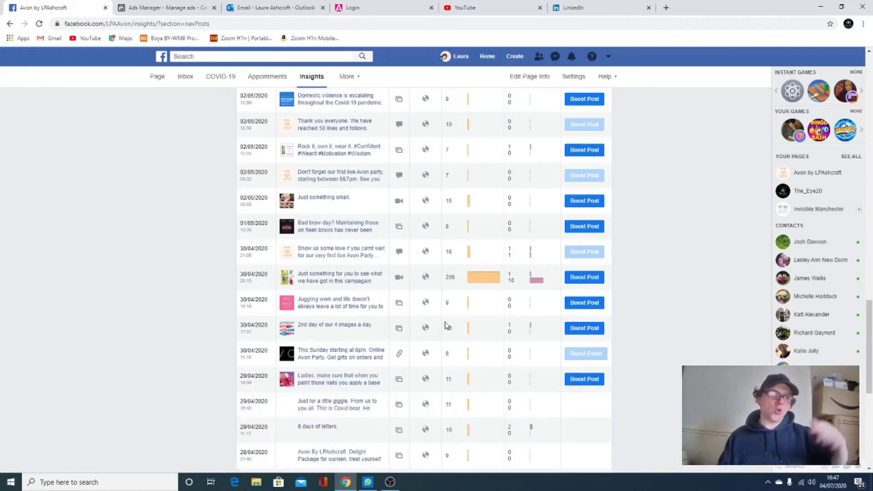
{"action": "scroll", "coordinate": [447, 326], "scroll_direction": "down", "scroll_amount": 6}
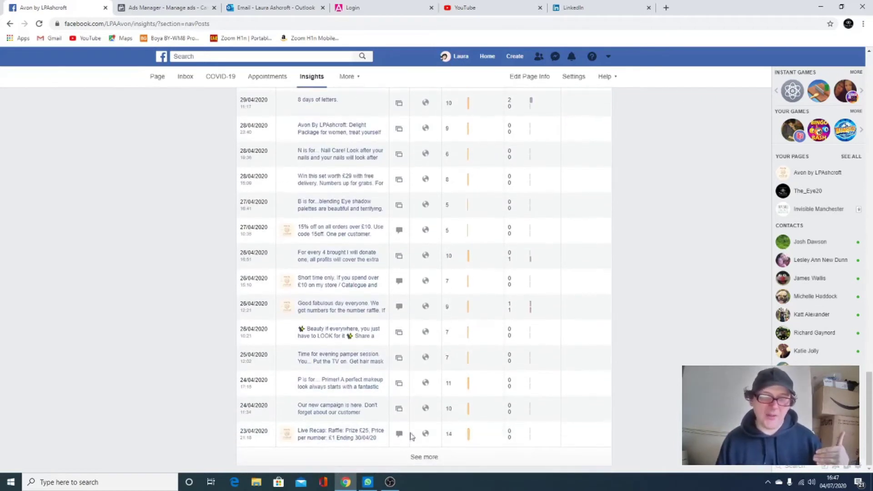
{"action": "left_click", "coordinate": [423, 457]}
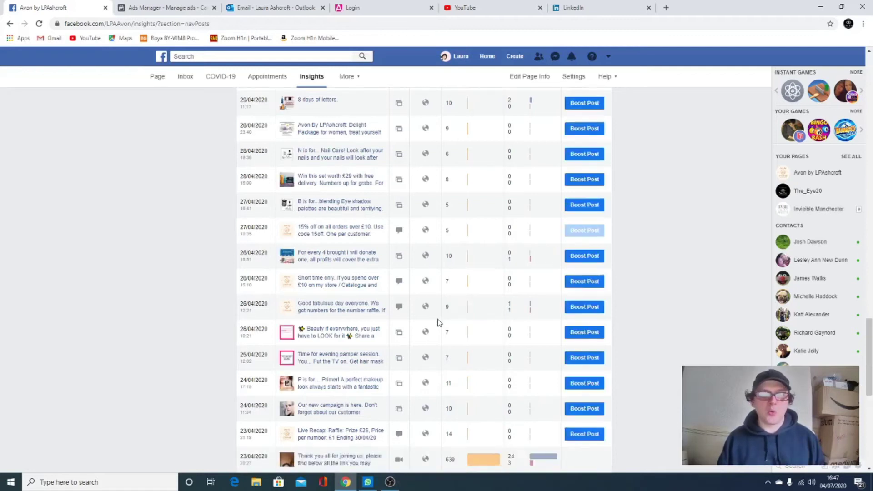
{"action": "scroll", "coordinate": [440, 322], "scroll_direction": "down", "scroll_amount": 8}
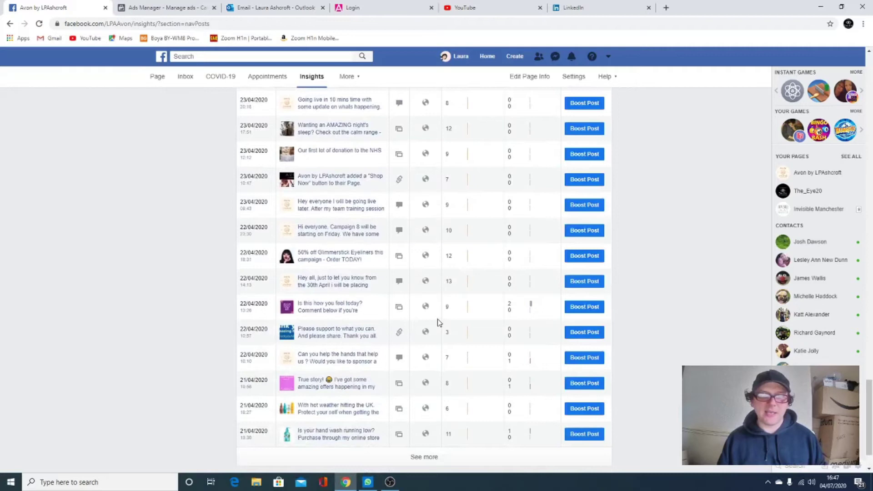
{"action": "scroll", "coordinate": [440, 322], "scroll_direction": "down", "scroll_amount": 1}
{"action": "left_click", "coordinate": [426, 403]}
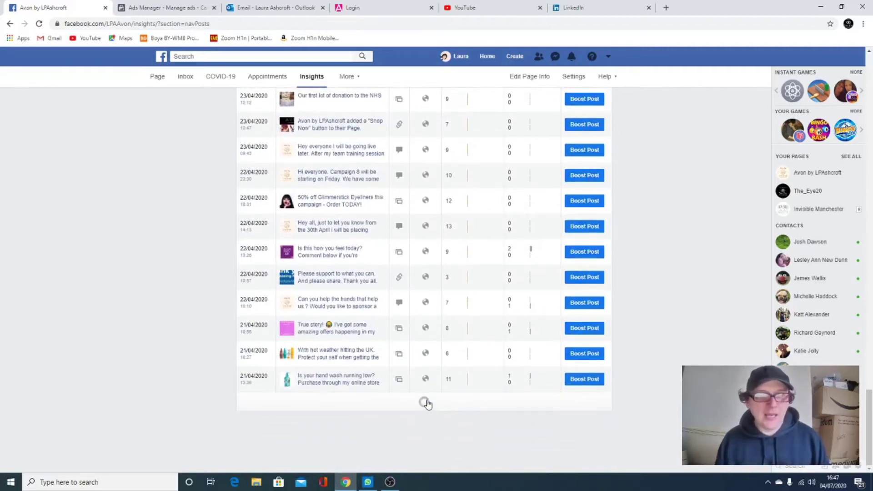
Review the published posts from the newest down, comparing post types with the reach and engagement of the 03/05/2020 live Avon party video
{"action": "scroll", "coordinate": [425, 403], "scroll_direction": "up", "scroll_amount": 1}
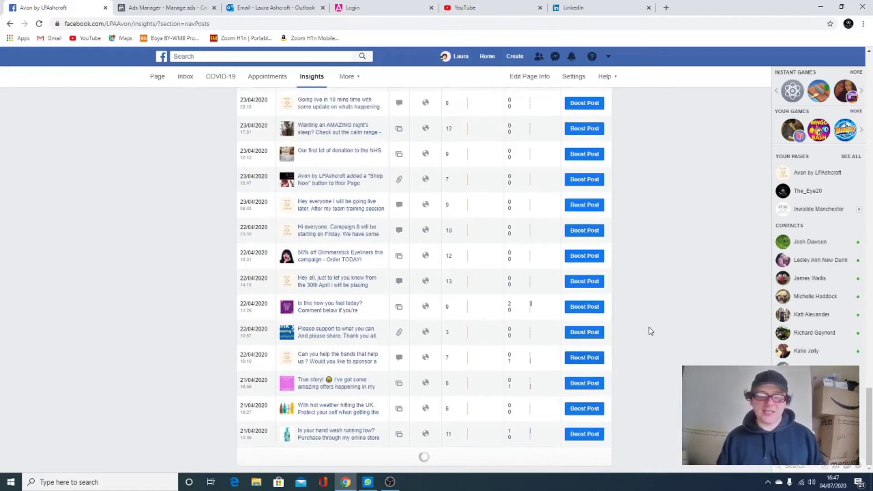
{"action": "scroll", "coordinate": [649, 328], "scroll_direction": "up", "scroll_amount": 1}
{"action": "scroll", "coordinate": [649, 333], "scroll_direction": "up", "scroll_amount": 20}
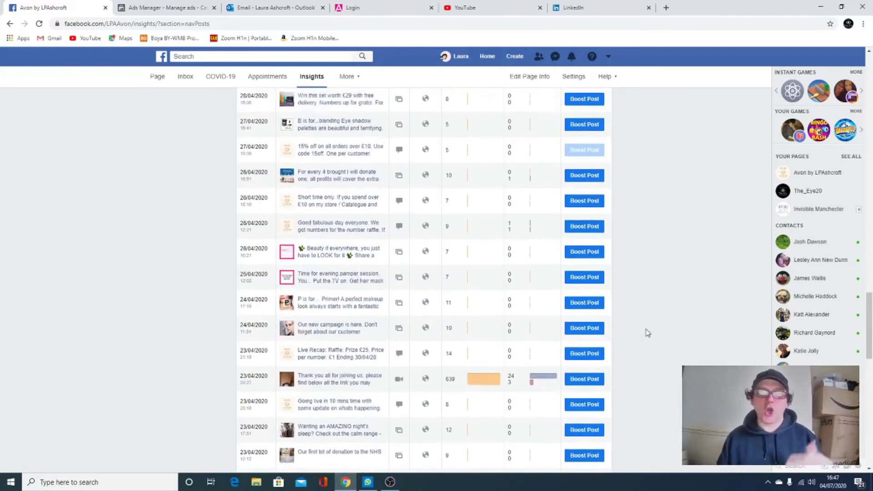
{"action": "scroll", "coordinate": [648, 332], "scroll_direction": "up", "scroll_amount": 15}
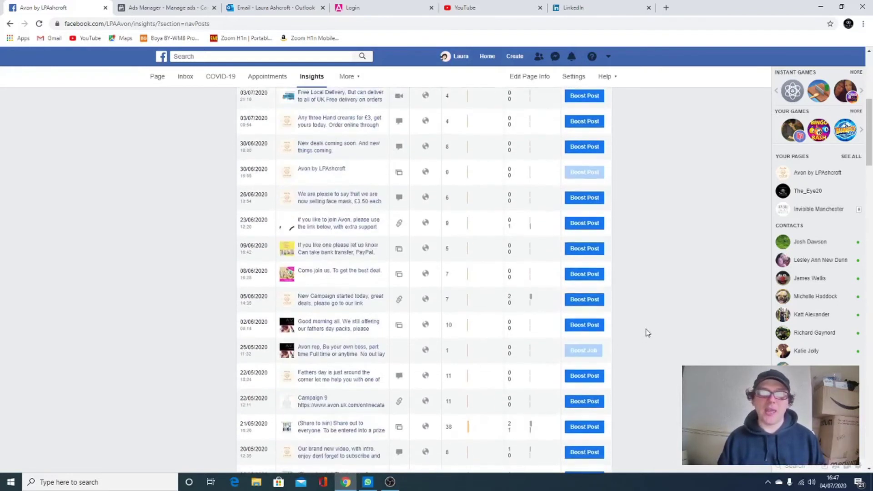
{"action": "scroll", "coordinate": [639, 337], "scroll_direction": "down", "scroll_amount": 3}
{"action": "scroll", "coordinate": [639, 338], "scroll_direction": "down", "scroll_amount": 2}
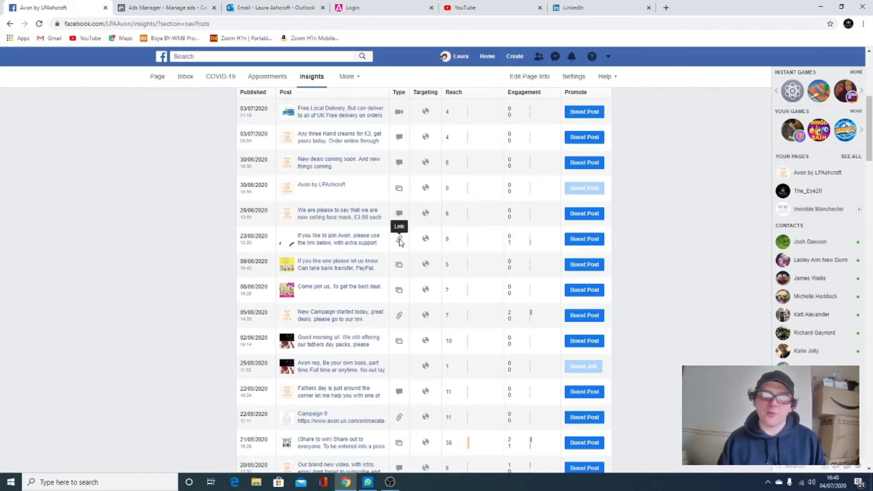
{"action": "scroll", "coordinate": [645, 254], "scroll_direction": "down", "scroll_amount": 12}
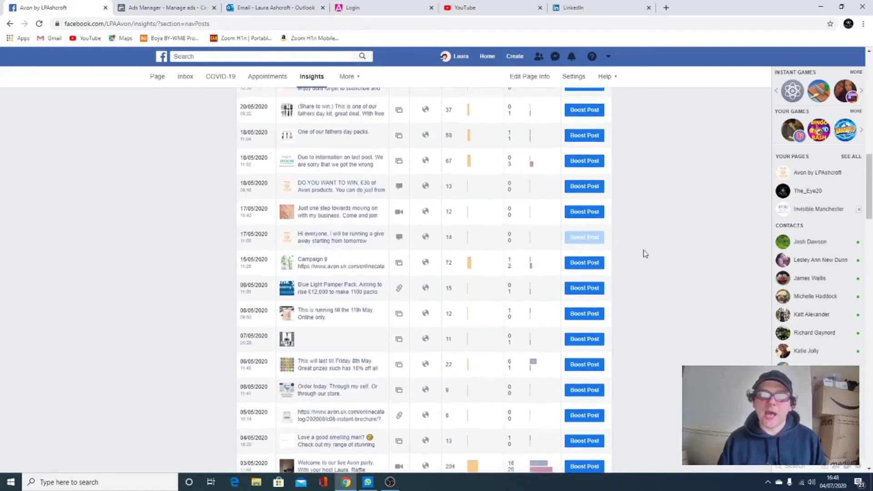
{"action": "scroll", "coordinate": [645, 254], "scroll_direction": "down", "scroll_amount": 1}
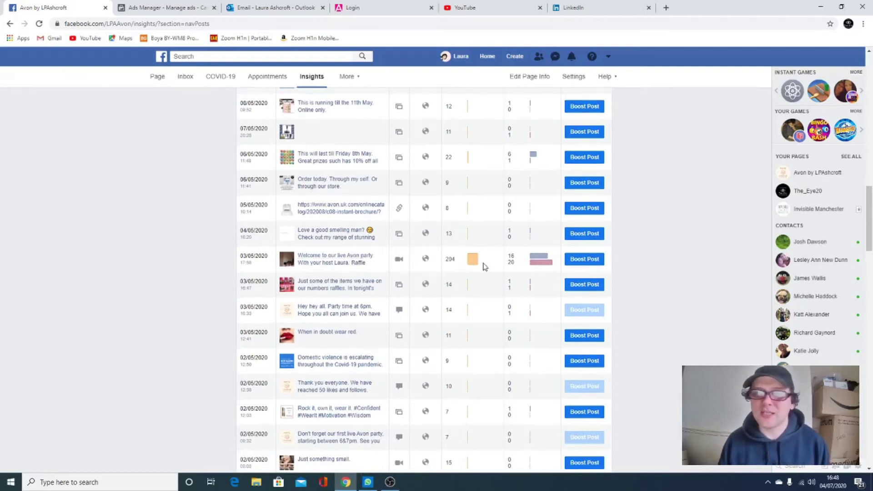
{"action": "mouse_move", "coordinate": [471, 263]}
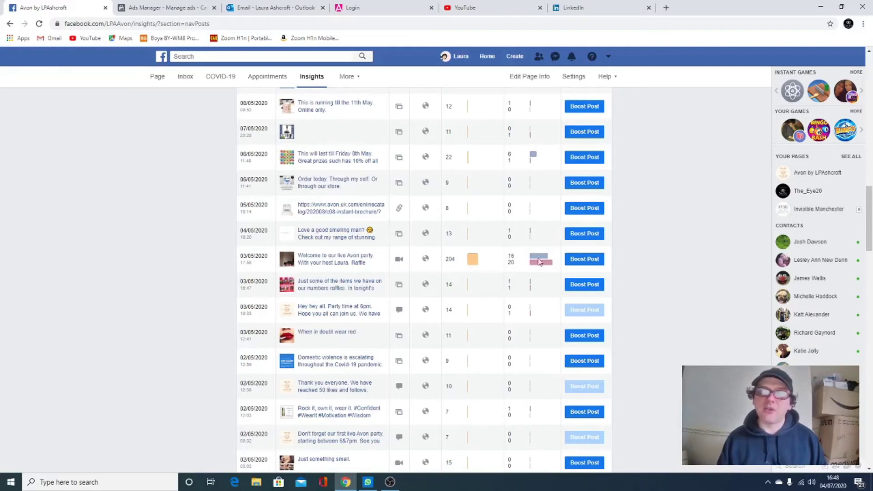
Check the chart of times when fans are online, and open the comparison of post types by average reach and engagement
{"action": "scroll", "coordinate": [619, 242], "scroll_direction": "up", "scroll_amount": 1}
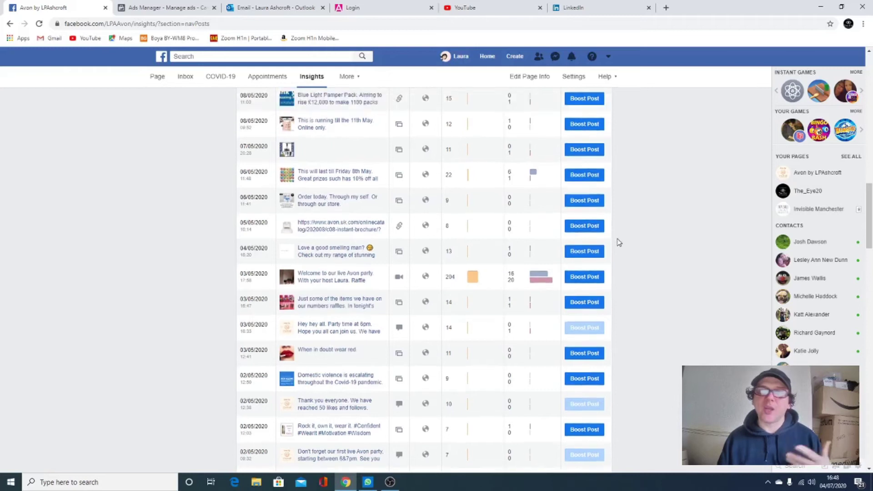
{"action": "scroll", "coordinate": [617, 241], "scroll_direction": "up", "scroll_amount": 15}
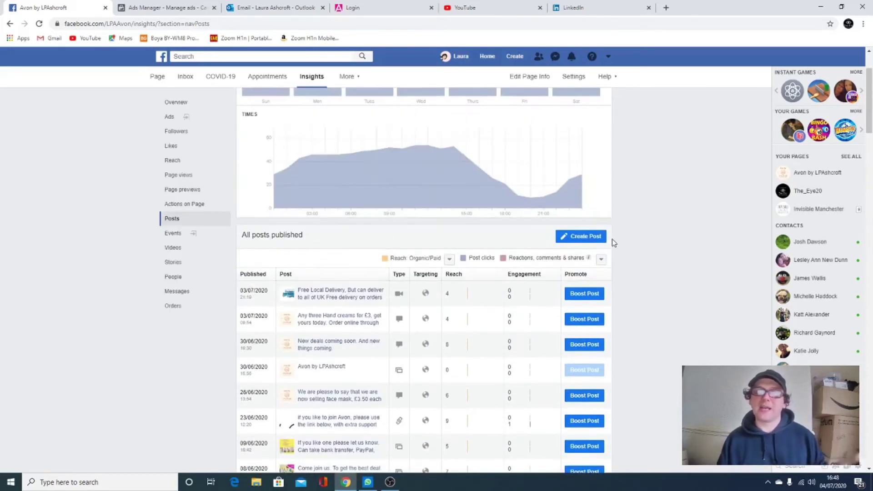
{"action": "scroll", "coordinate": [614, 243], "scroll_direction": "up", "scroll_amount": 2}
{"action": "scroll", "coordinate": [614, 242], "scroll_direction": "up", "scroll_amount": 1}
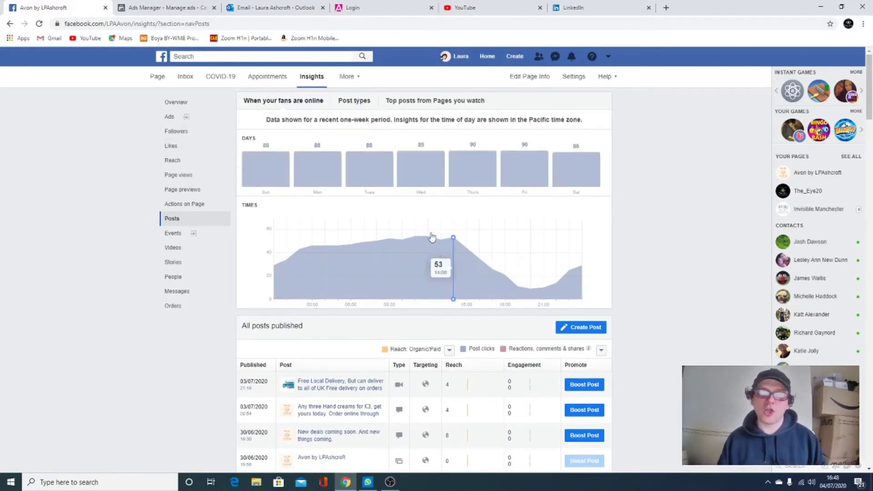
{"action": "left_click", "coordinate": [354, 99]}
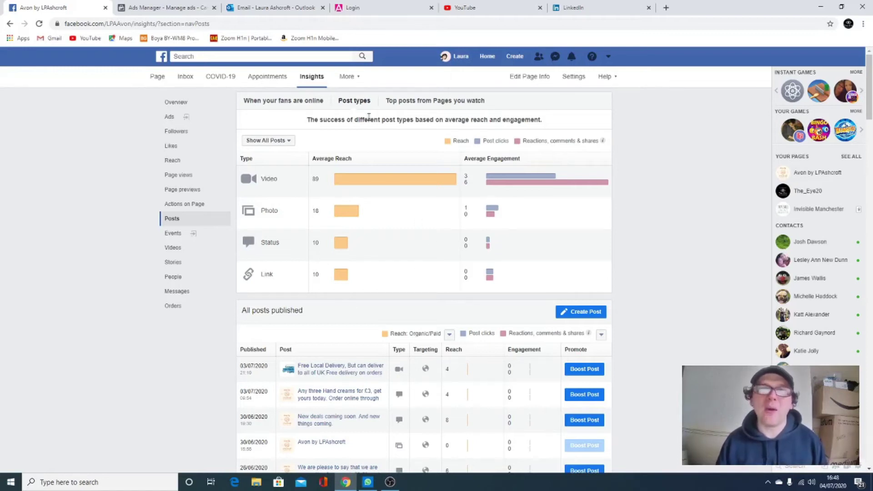
Check the top posts from watched Pages, and examine the follower Insights for total followers, follows and unfollows
{"action": "left_click", "coordinate": [465, 105]}
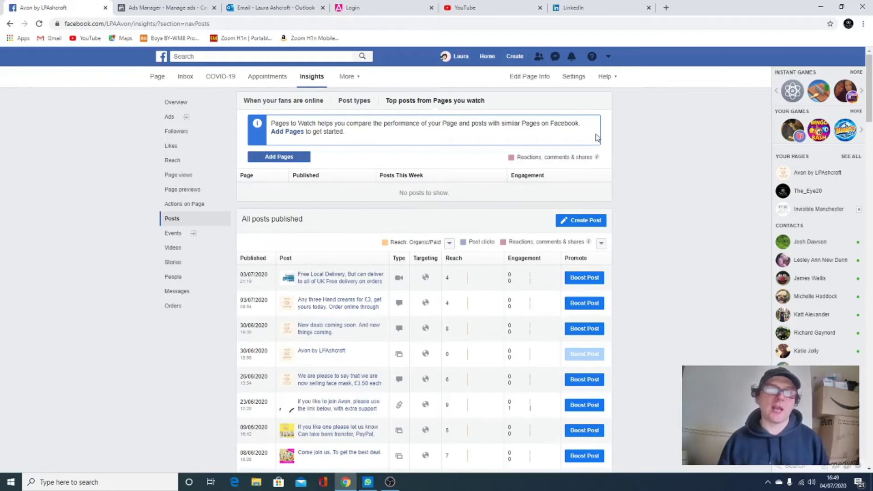
{"action": "left_click", "coordinate": [177, 132]}
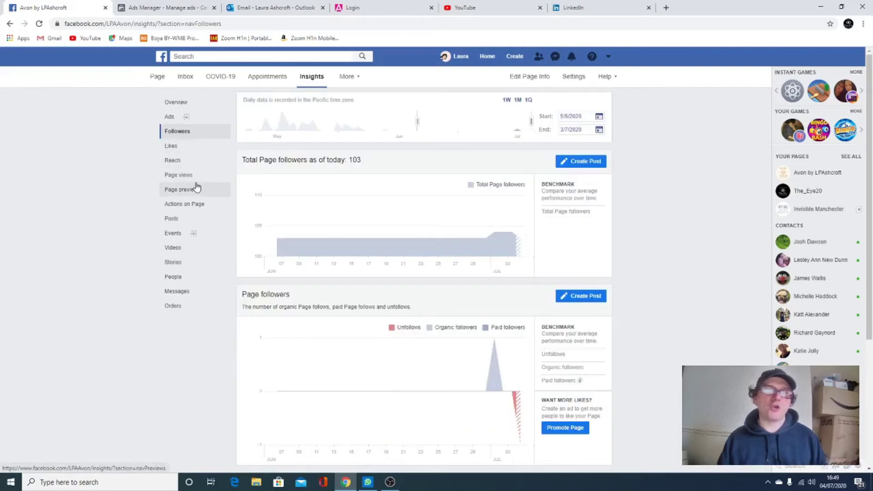
{"action": "mouse_move", "coordinate": [500, 226]}
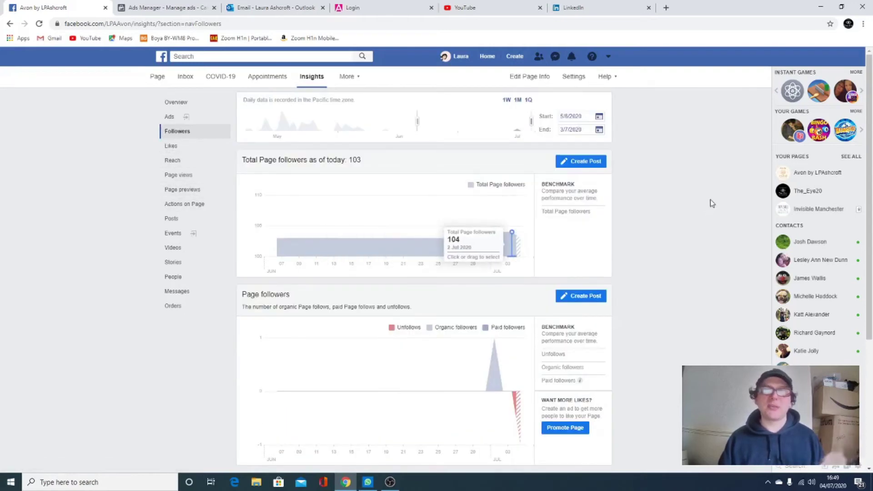
{"action": "scroll", "coordinate": [676, 202], "scroll_direction": "down", "scroll_amount": 1}
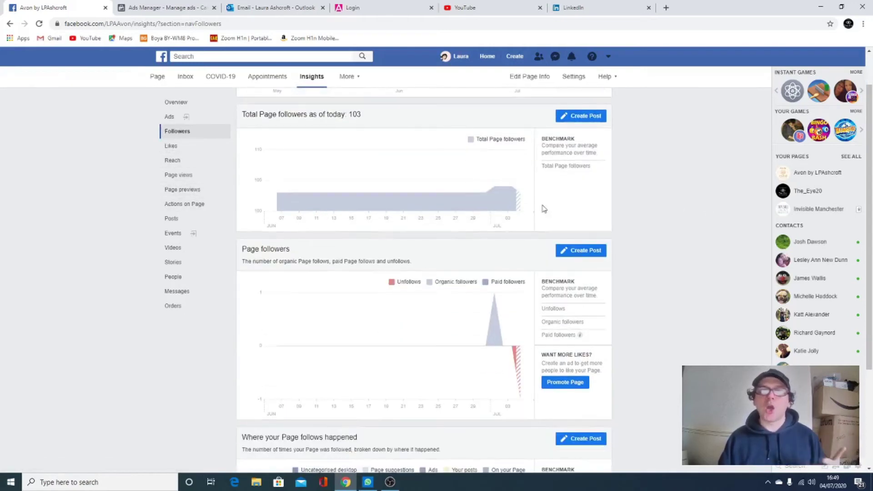
{"action": "mouse_move", "coordinate": [516, 197]}
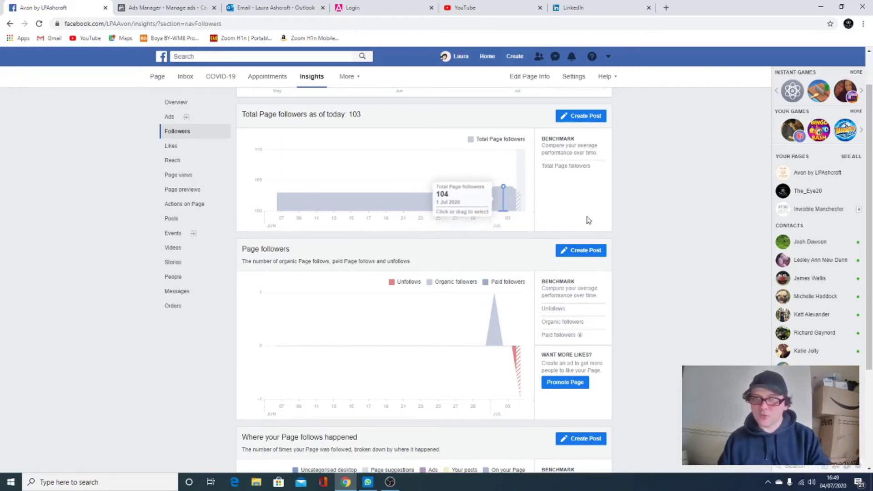
{"action": "scroll", "coordinate": [620, 185], "scroll_direction": "down", "scroll_amount": 3}
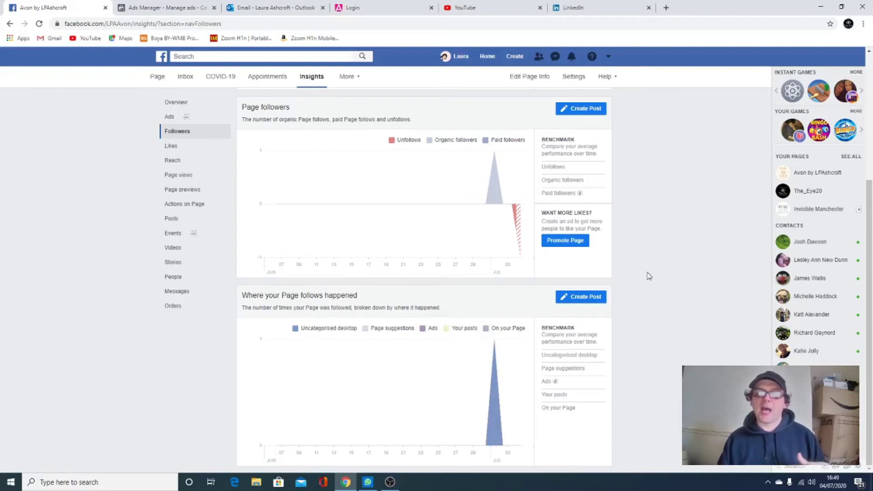
{"action": "scroll", "coordinate": [649, 276], "scroll_direction": "up", "scroll_amount": 4}
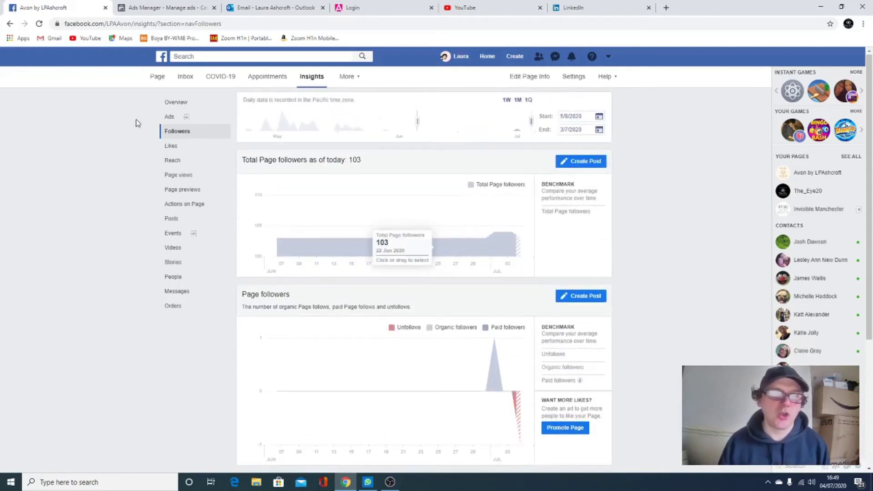
Examine the Likes Insights, covering total Page likes, likes and unlikes, and where the likes happened
{"action": "left_click", "coordinate": [189, 152]}
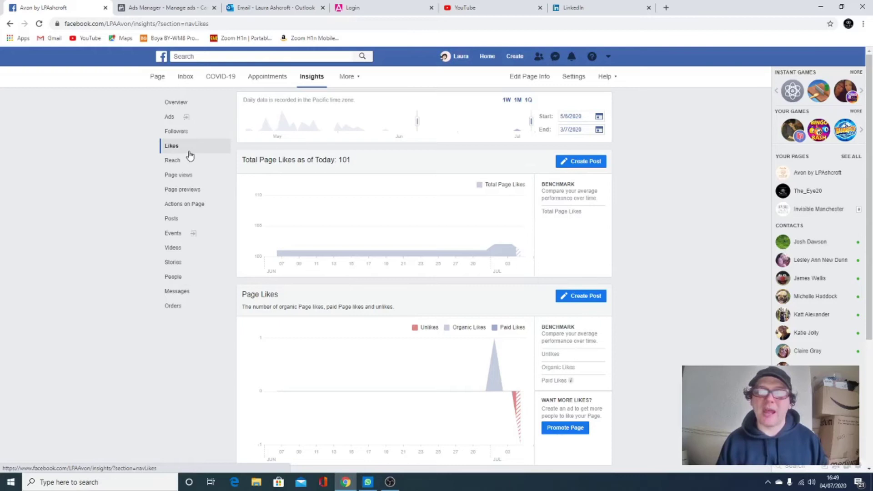
{"action": "scroll", "coordinate": [706, 241], "scroll_direction": "down", "scroll_amount": 1}
{"action": "scroll", "coordinate": [706, 241], "scroll_direction": "down", "scroll_amount": 3}
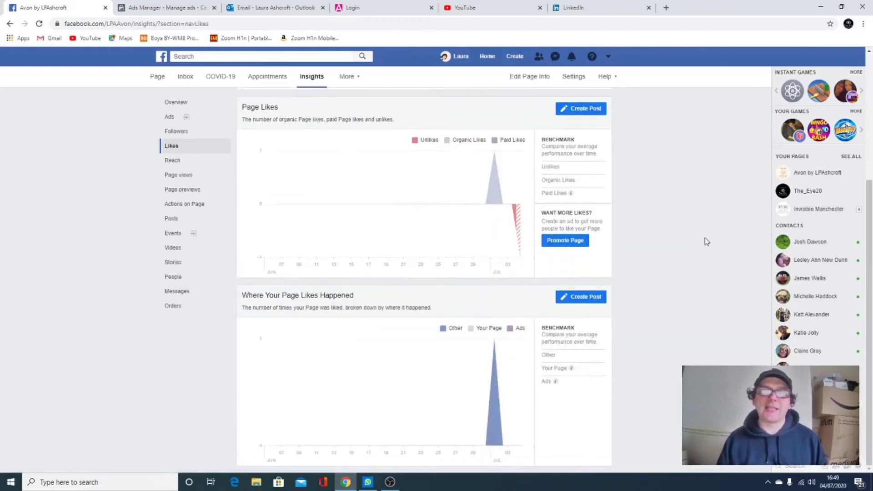
{"action": "scroll", "coordinate": [705, 241], "scroll_direction": "up", "scroll_amount": 4}
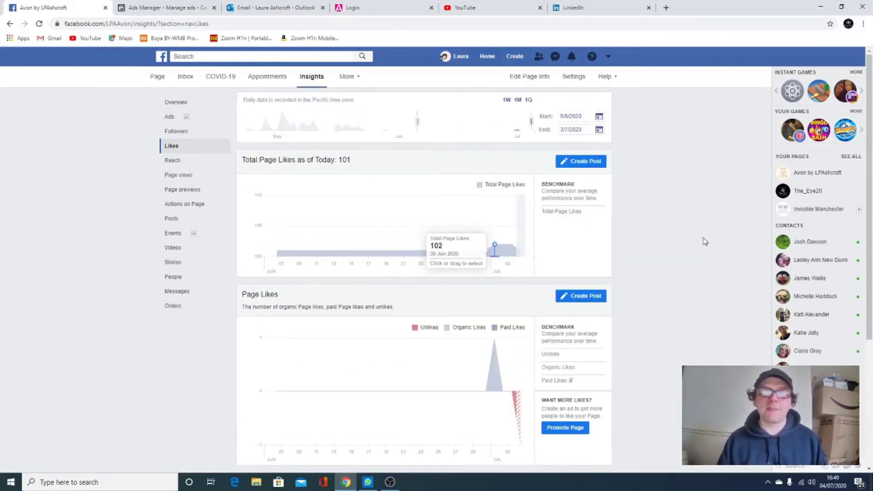
Return to the business page's home view and look over its posting, advertising and friend invitation sections
{"action": "left_click", "coordinate": [157, 78]}
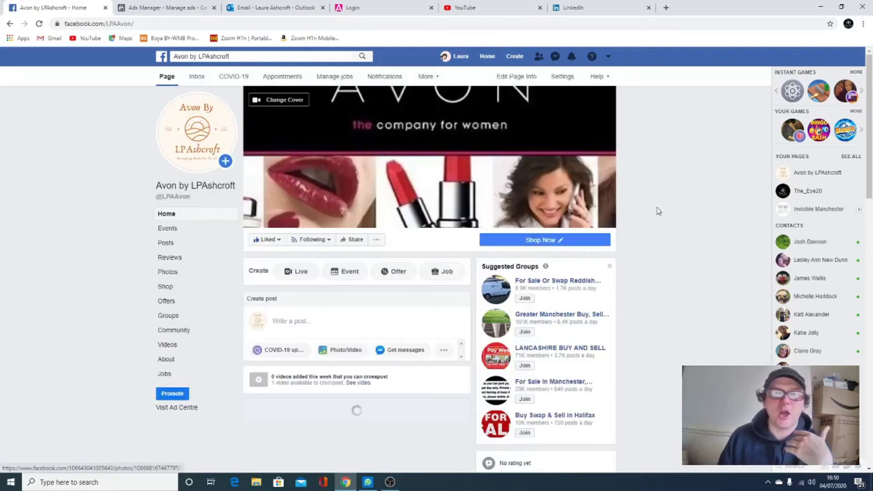
{"action": "scroll", "coordinate": [664, 210], "scroll_direction": "down", "scroll_amount": 3}
{"action": "scroll", "coordinate": [667, 210], "scroll_direction": "down", "scroll_amount": 1}
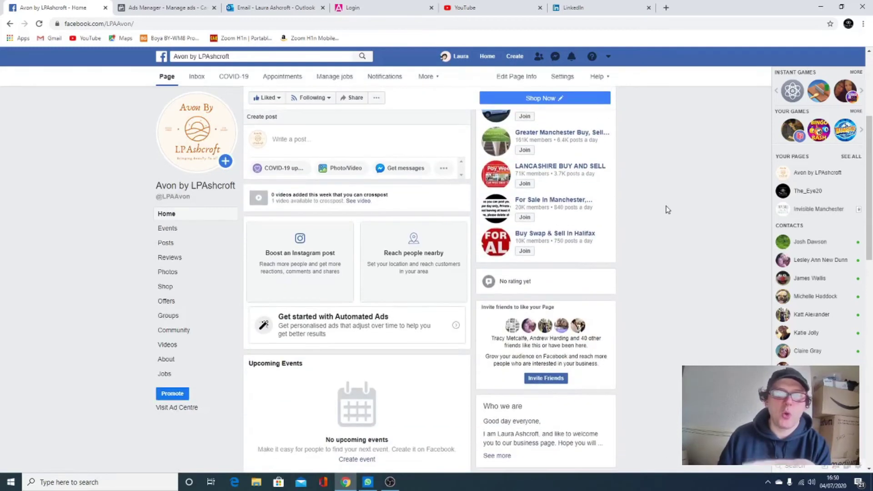
{"action": "scroll", "coordinate": [667, 209], "scroll_direction": "up", "scroll_amount": 4}
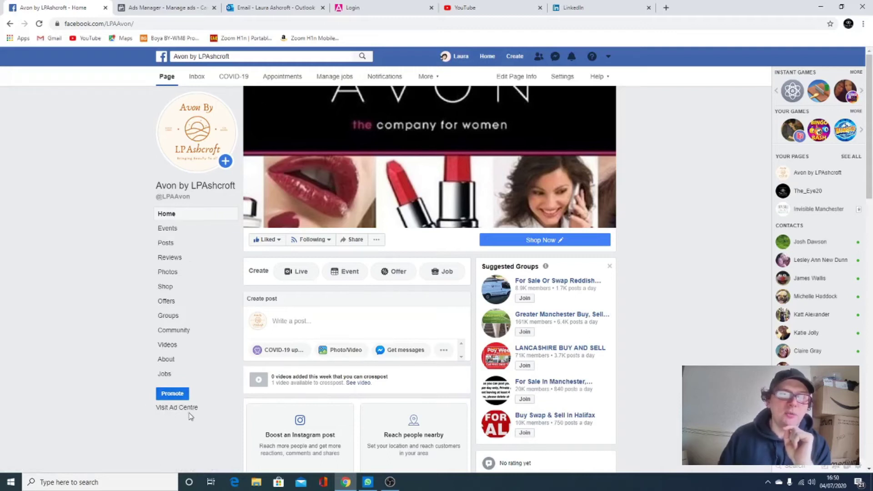
Switch to Ads Manager, review the existing campaigns table, and view the campaign creation methods without choosing one
{"action": "left_click", "coordinate": [150, 7]}
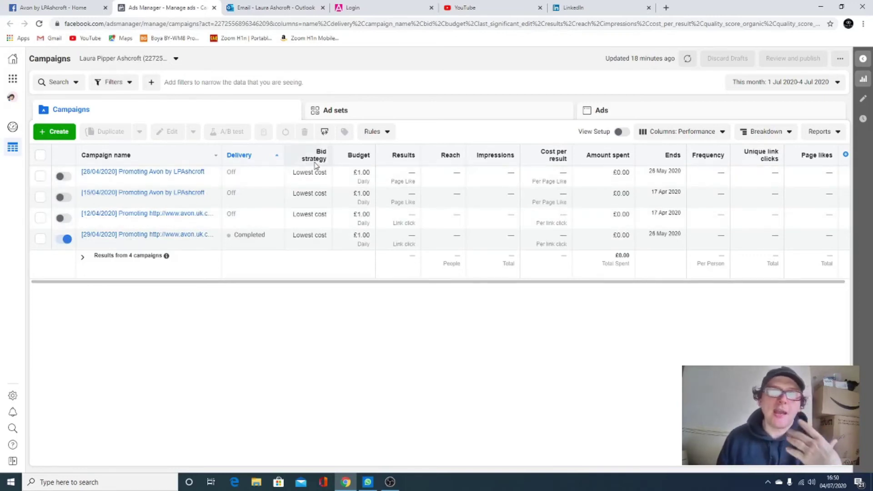
{"action": "mouse_move", "coordinate": [316, 166]}
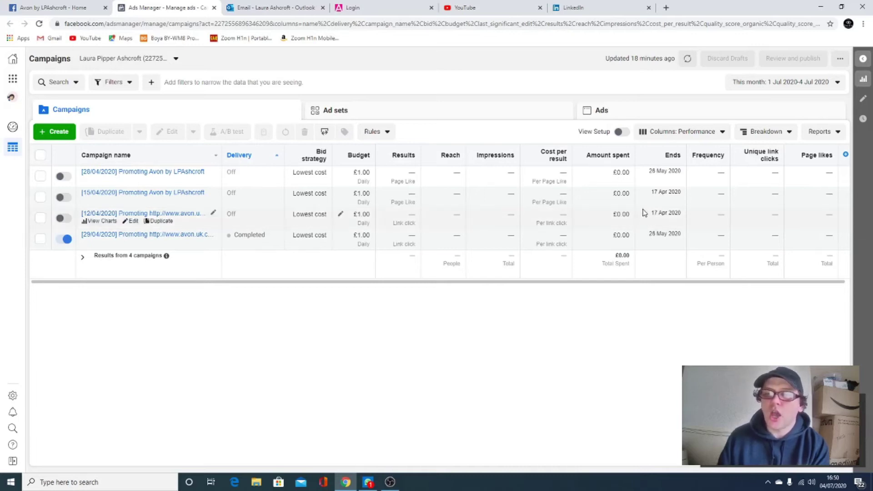
{"action": "left_click_drag", "start_coordinate": [723, 283], "coordinate": [764, 285]}
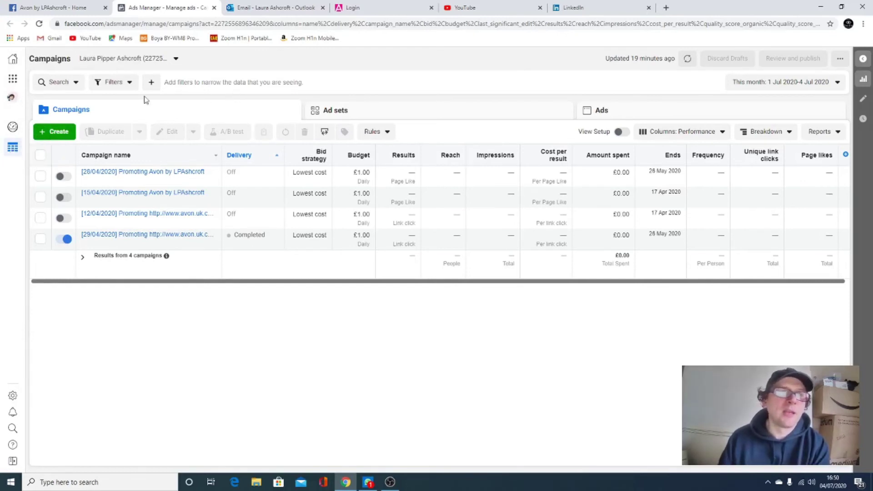
{"action": "left_click", "coordinate": [62, 136]}
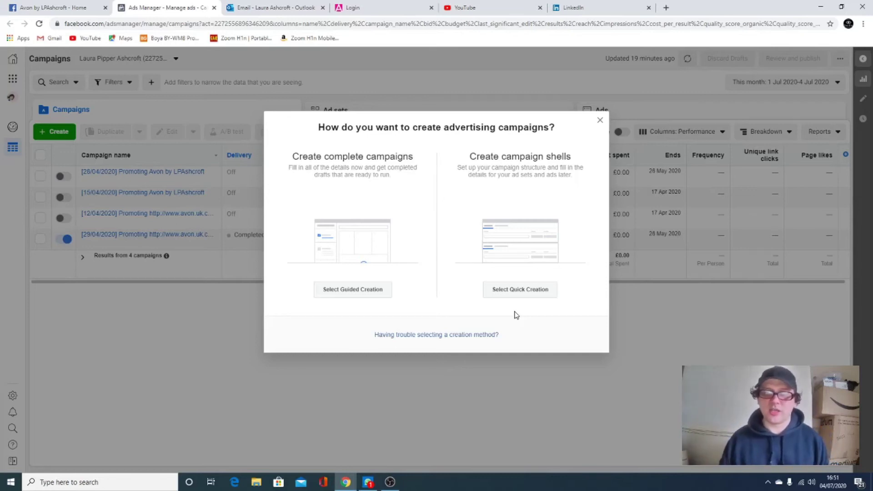
{"action": "left_click", "coordinate": [600, 120]}
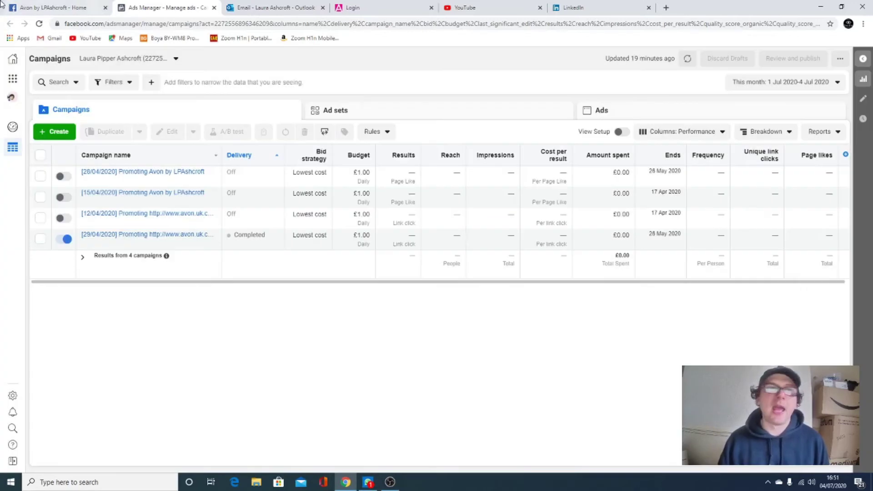
Switch back to the business page, review its promotion goals, and start a promotion to get more website visitors
{"action": "left_click", "coordinate": [19, 7]}
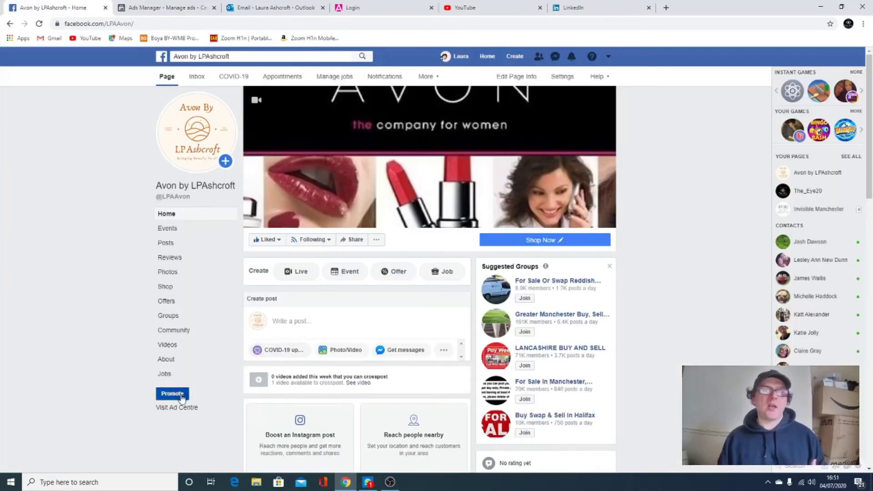
{"action": "left_click", "coordinate": [172, 394]}
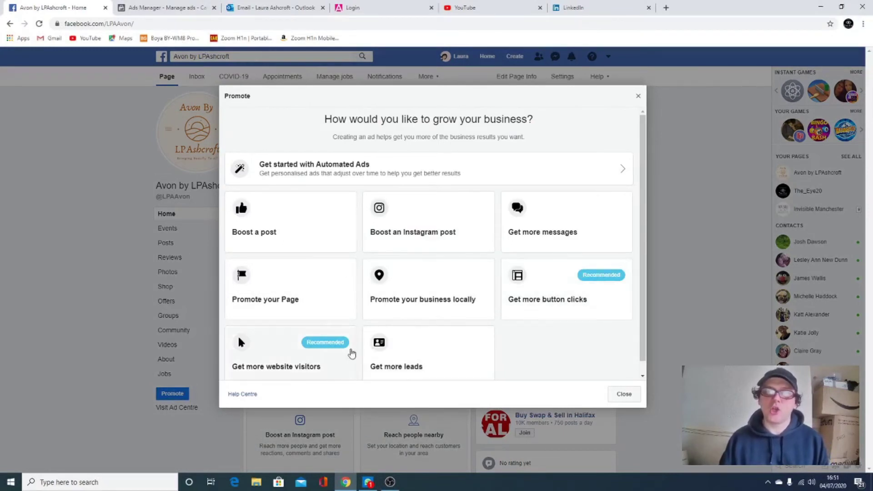
{"action": "scroll", "coordinate": [571, 317], "scroll_direction": "down", "scroll_amount": 1}
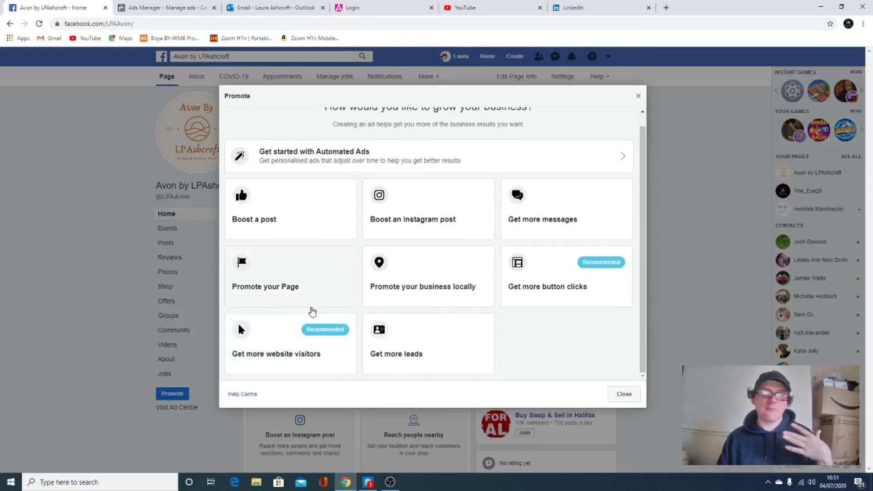
{"action": "left_click", "coordinate": [326, 356]}
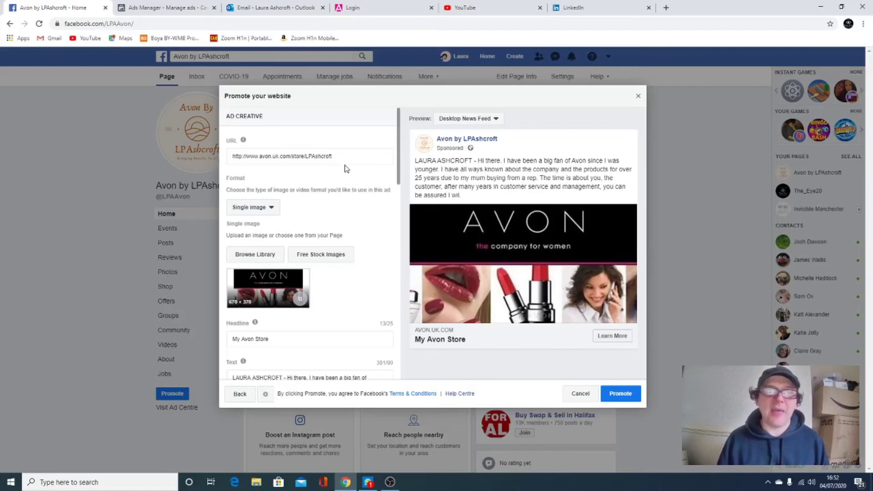
Review the website ad's image and video format options, along with its headline and text
{"action": "left_click", "coordinate": [268, 208]}
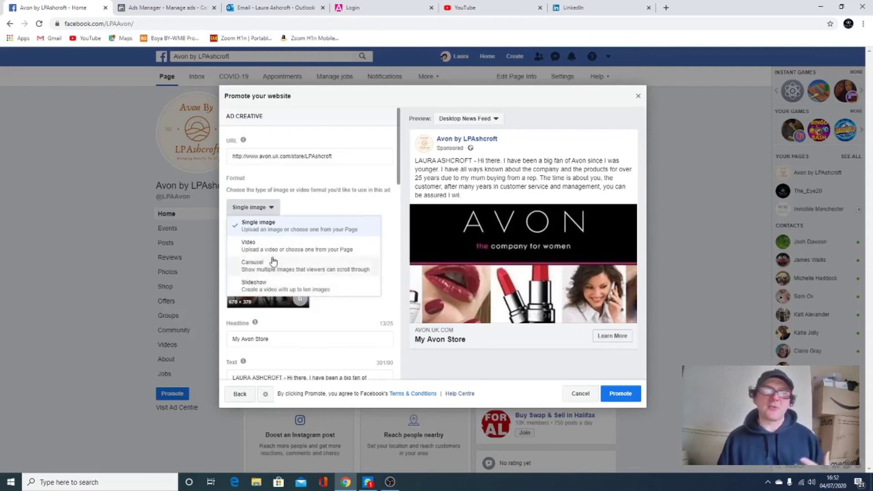
{"action": "left_click", "coordinate": [312, 203]}
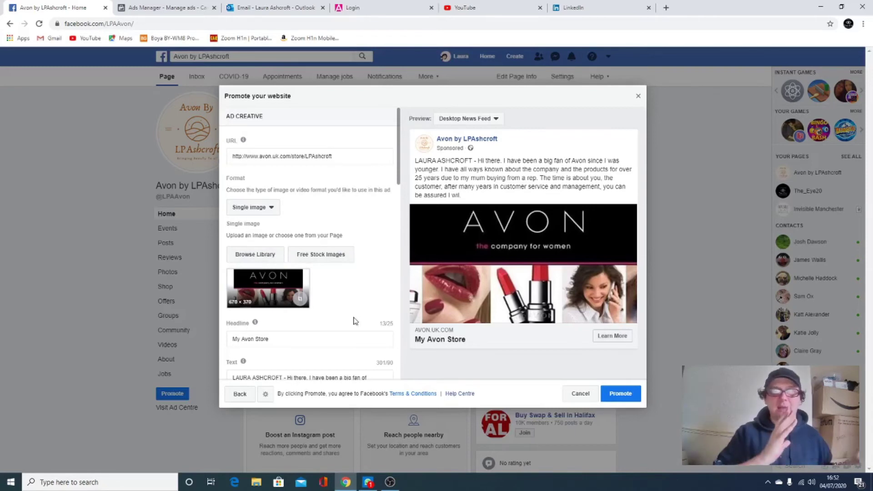
{"action": "scroll", "coordinate": [372, 288], "scroll_direction": "down", "scroll_amount": 2}
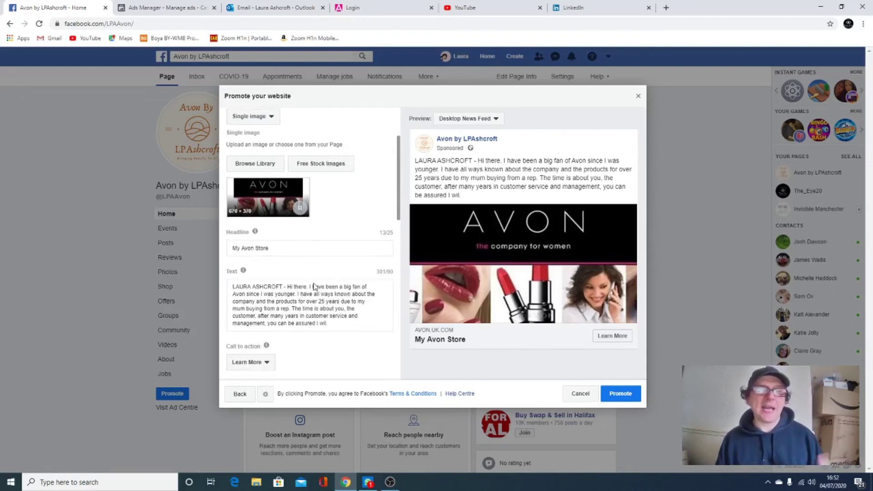
{"action": "scroll", "coordinate": [313, 287], "scroll_direction": "down", "scroll_amount": 2}
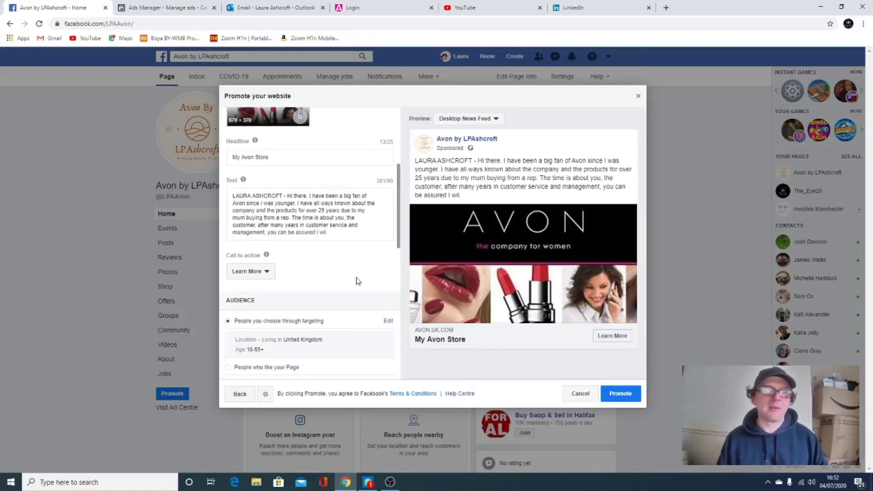
View the available call-to-action choices for the website ad, keeping Learn More
{"action": "left_click", "coordinate": [269, 272]}
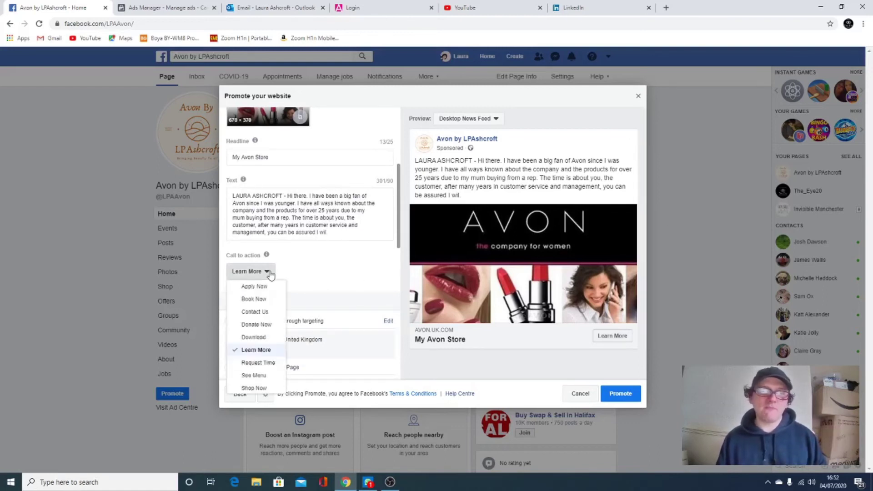
{"action": "scroll", "coordinate": [267, 318], "scroll_direction": "down", "scroll_amount": 1}
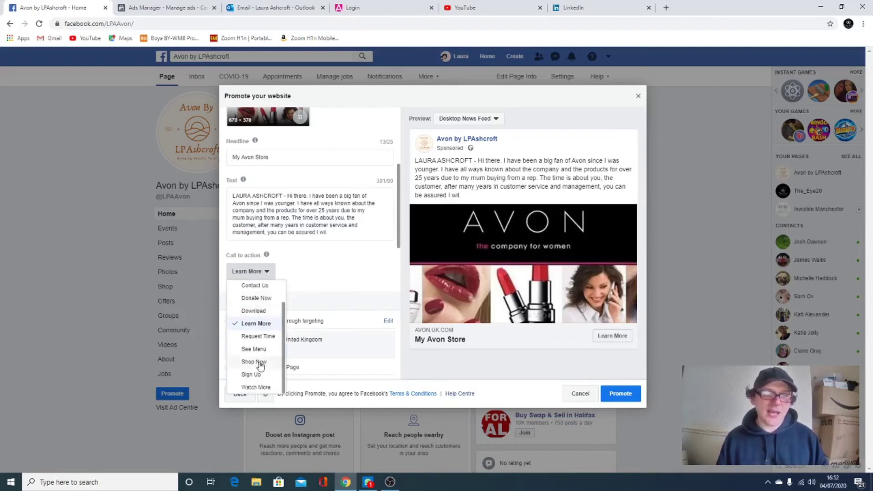
{"action": "left_click", "coordinate": [339, 275]}
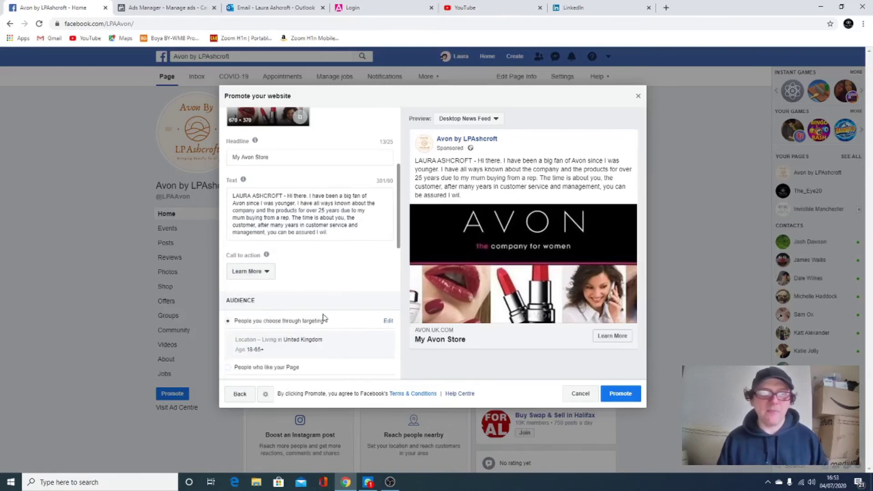
Review the ad's audience options and the new audience form's gender, age, location and detailed targeting settings, leaving the form unsaved
{"action": "scroll", "coordinate": [368, 303], "scroll_direction": "down", "scroll_amount": 3}
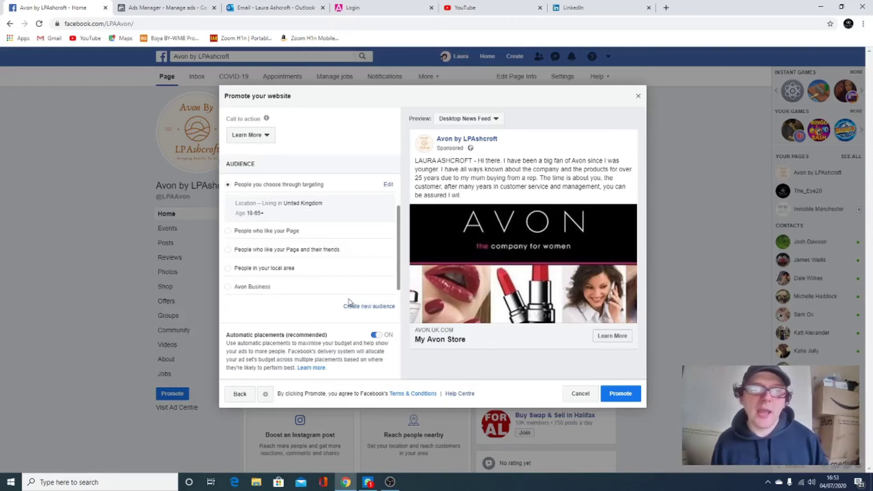
{"action": "left_click", "coordinate": [373, 307]}
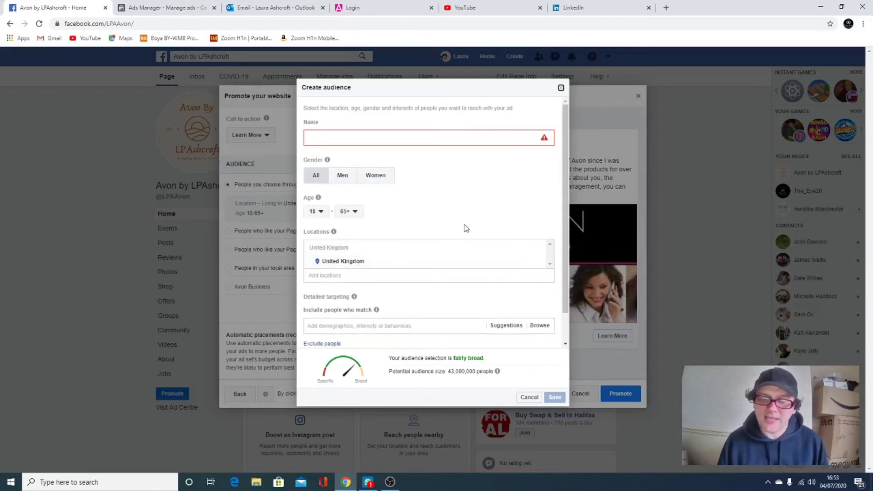
{"action": "scroll", "coordinate": [452, 227], "scroll_direction": "down", "scroll_amount": 2}
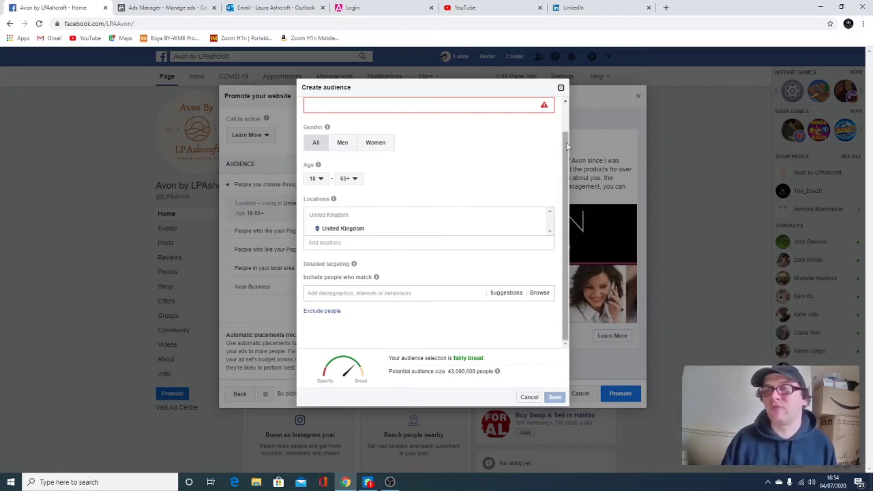
{"action": "left_click", "coordinate": [561, 88]}
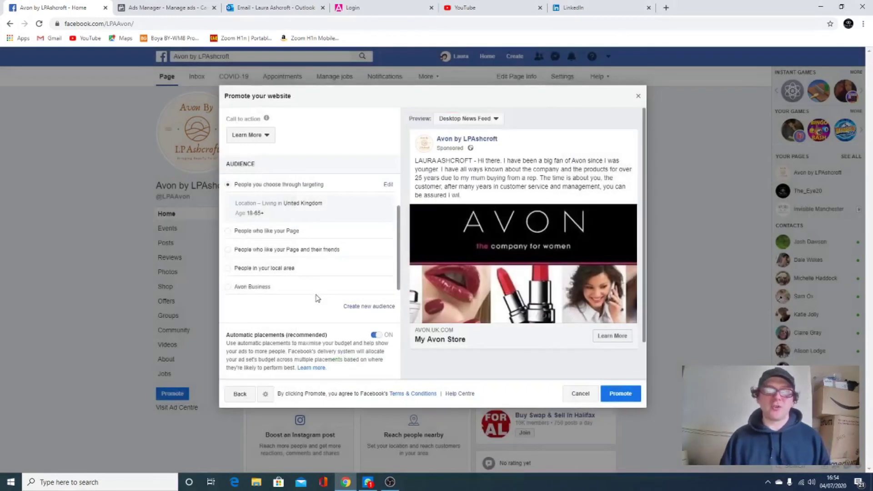
Select the saved Avon Business audience for the website ad and collapse its targeting details
{"action": "left_click", "coordinate": [268, 286]}
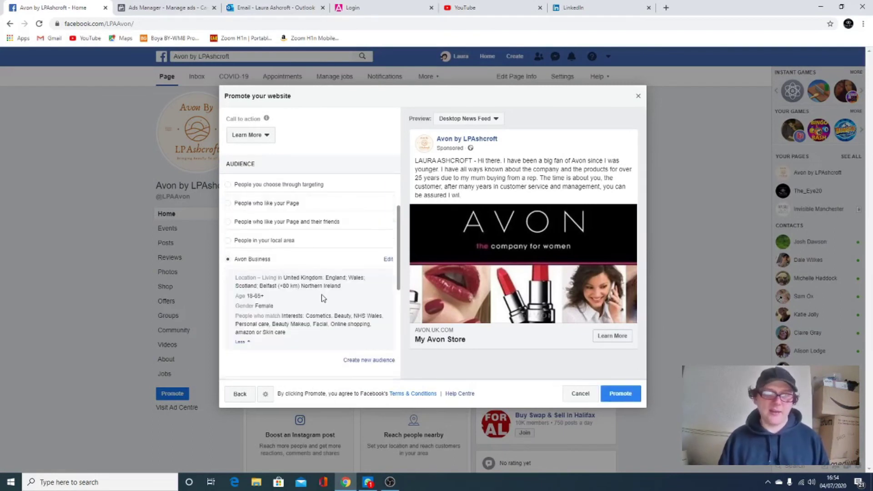
{"action": "left_click", "coordinate": [242, 342]}
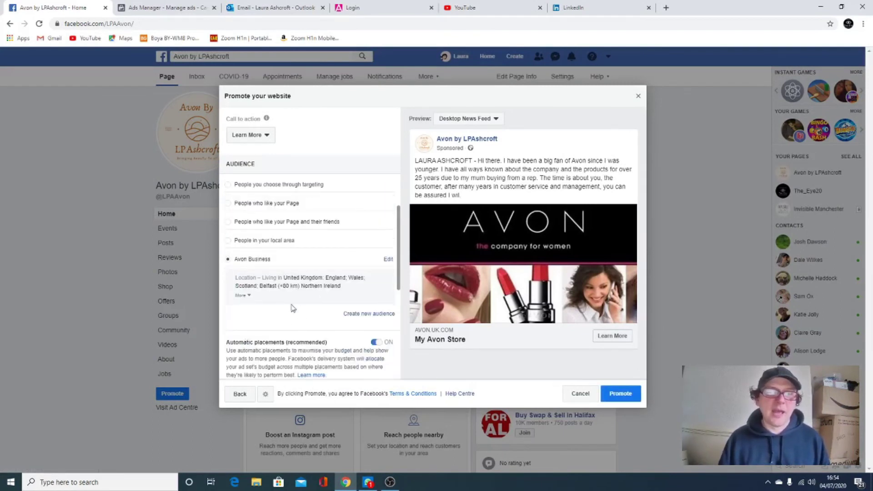
Expand the Avon Business audience's targeting details, set the website ad's daily budget to £1.00, and review its duration and estimated clicks
{"action": "left_click", "coordinate": [245, 295]}
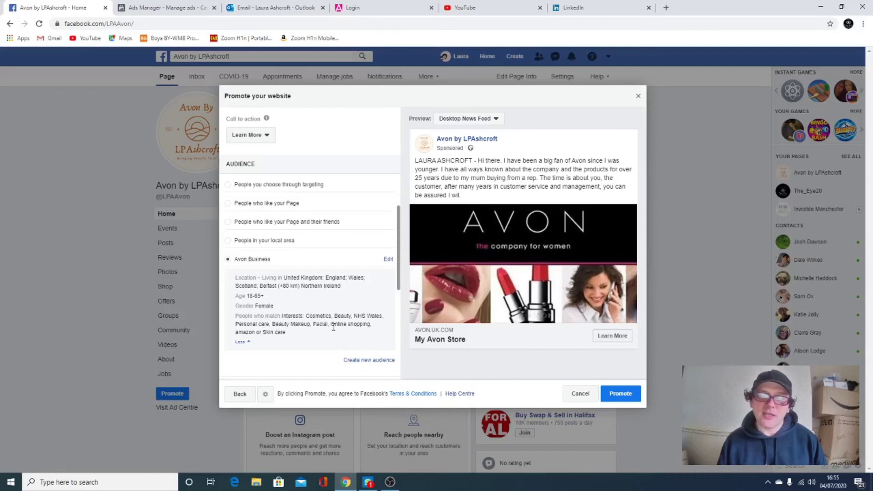
{"action": "scroll", "coordinate": [394, 245], "scroll_direction": "down", "scroll_amount": 5}
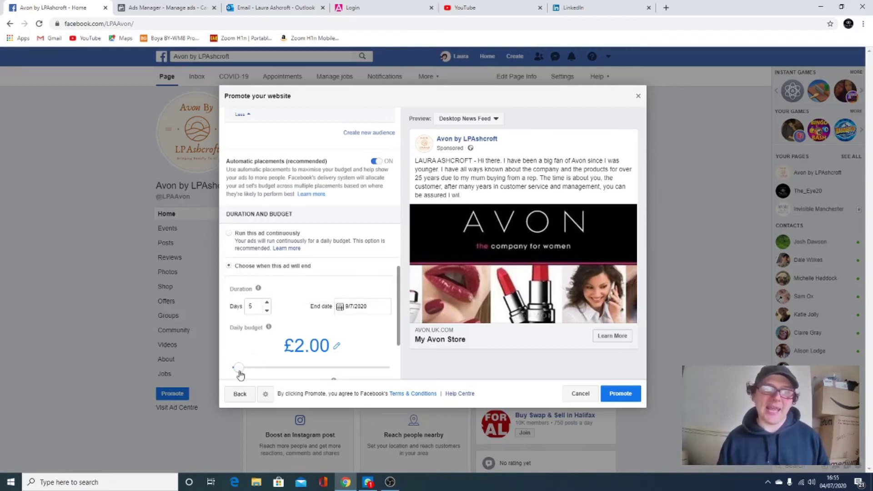
{"action": "left_click_drag", "start_coordinate": [239, 369], "coordinate": [233, 369]}
{"action": "scroll", "coordinate": [246, 368], "scroll_direction": "down", "scroll_amount": 3}
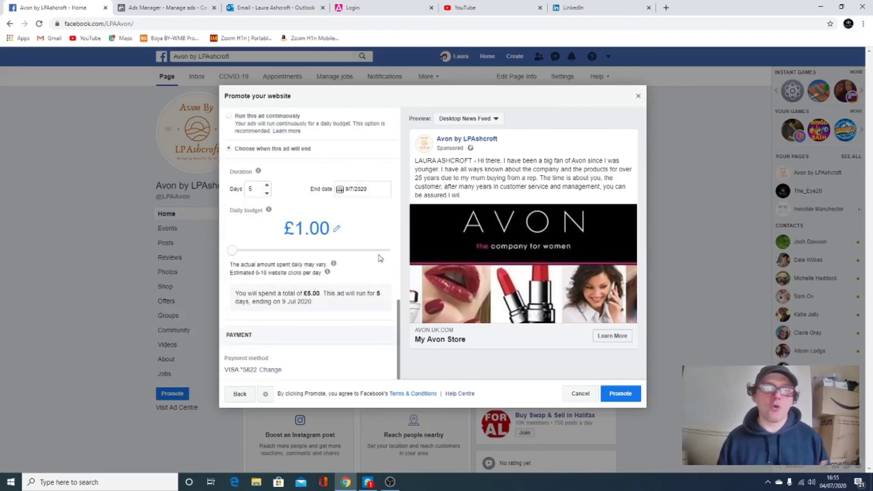
{"action": "scroll", "coordinate": [380, 259], "scroll_direction": "up", "scroll_amount": 3}
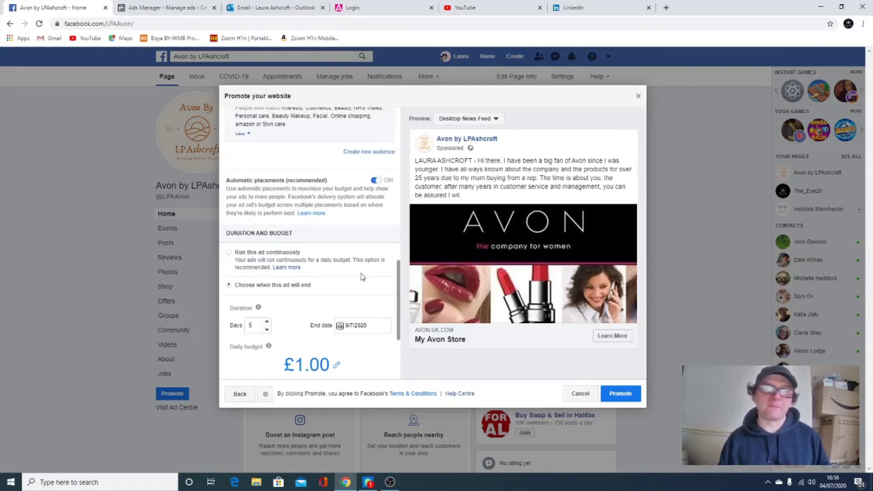
{"action": "scroll", "coordinate": [383, 305], "scroll_direction": "down", "scroll_amount": 2}
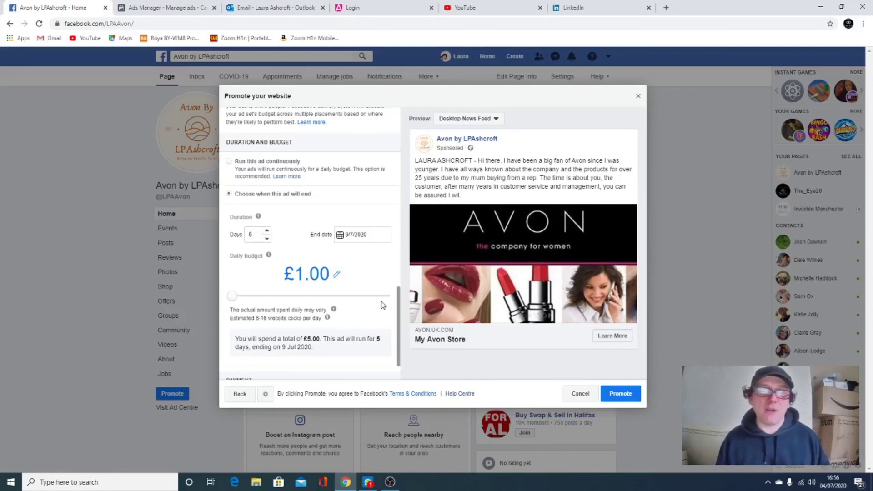
{"action": "scroll", "coordinate": [369, 319], "scroll_direction": "down", "scroll_amount": 1}
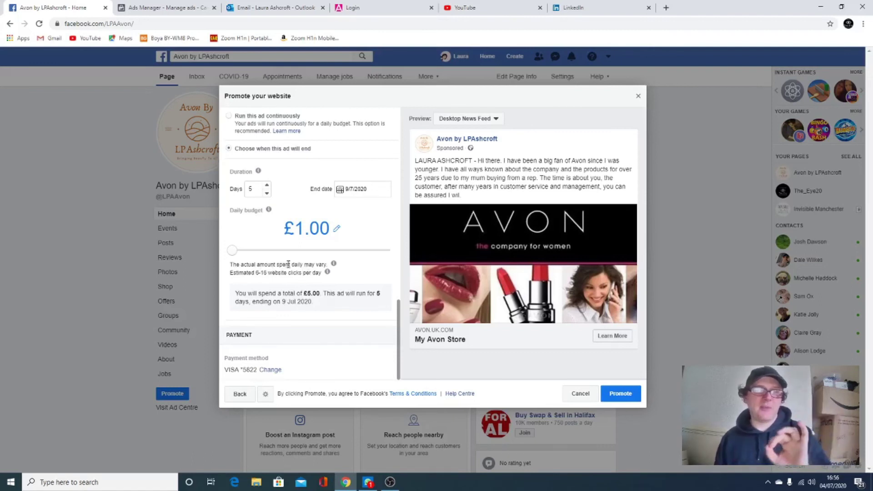
{"action": "mouse_move", "coordinate": [339, 270]}
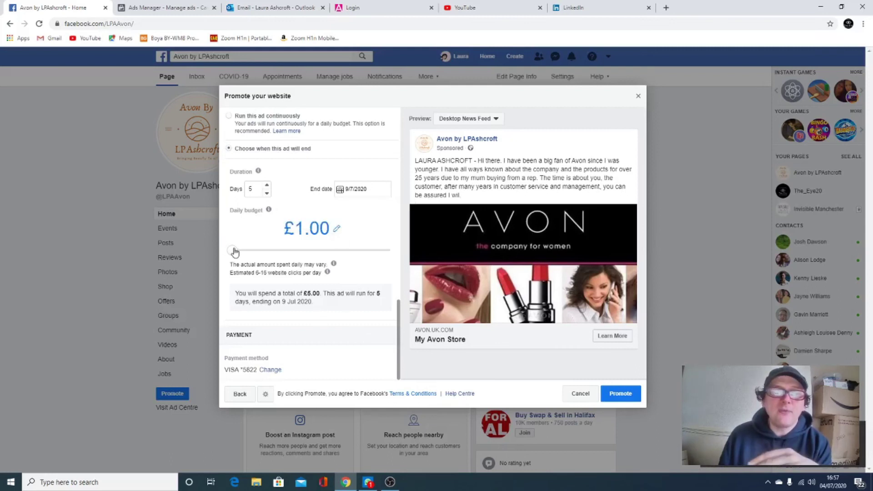
Try higher daily budgets for the website ad, starting with £8.00 and ending on £10.00
{"action": "left_click", "coordinate": [279, 251]}
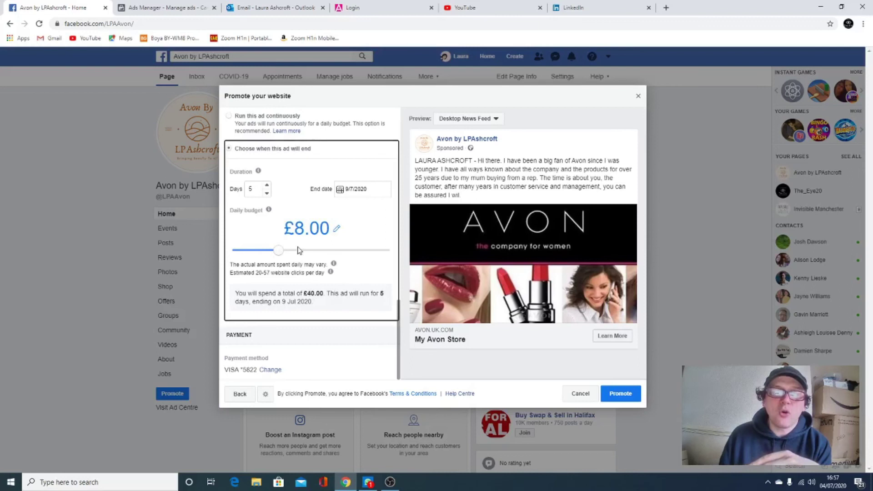
{"action": "left_click", "coordinate": [299, 250]}
{"action": "left_click", "coordinate": [291, 251]}
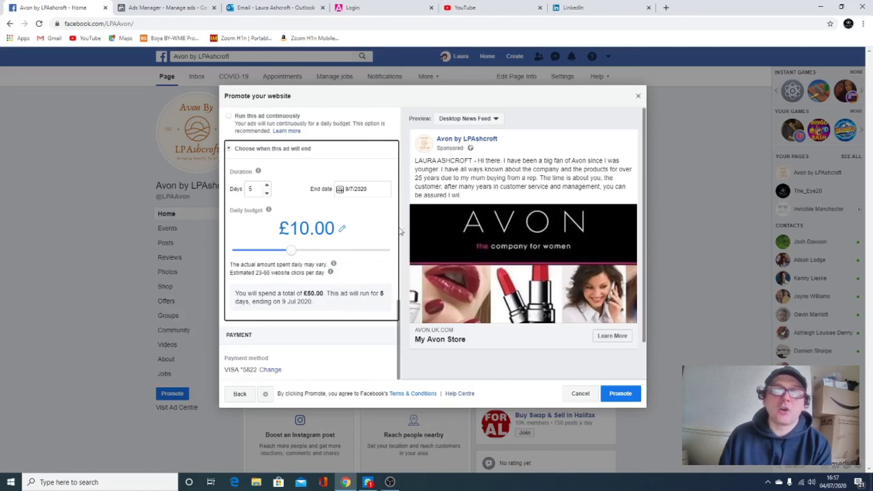
Select People you choose through targeting as the ad's audience and check the estimated website clicks per day
{"action": "scroll", "coordinate": [396, 323], "scroll_direction": "up", "scroll_amount": 3}
{"action": "scroll", "coordinate": [396, 323], "scroll_direction": "down", "scroll_amount": 1}
{"action": "scroll", "coordinate": [346, 284], "scroll_direction": "up", "scroll_amount": 4}
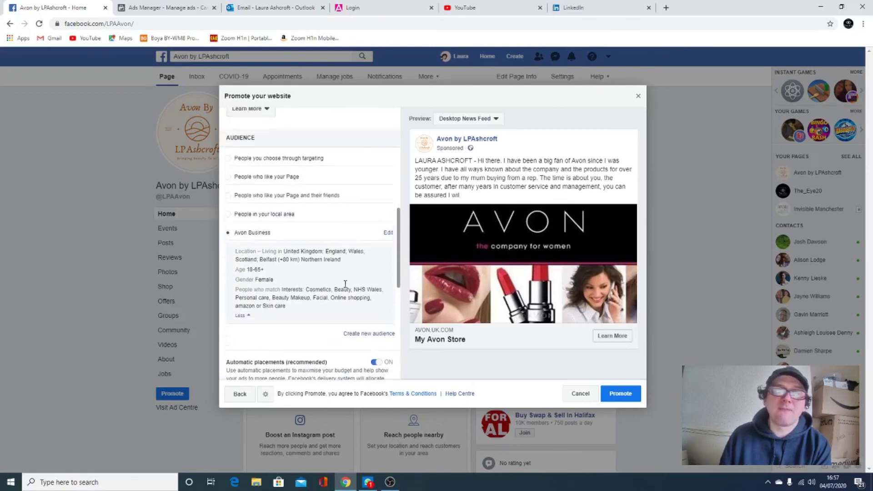
{"action": "left_click", "coordinate": [228, 160]}
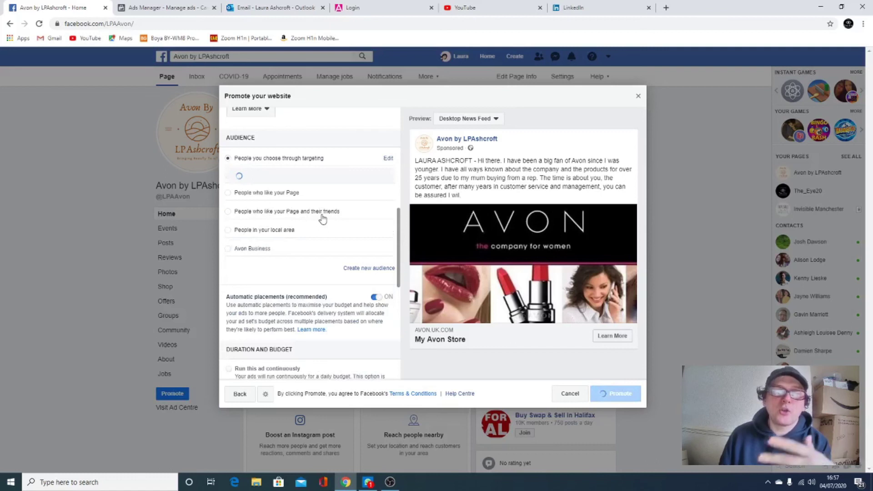
{"action": "scroll", "coordinate": [357, 217], "scroll_direction": "down", "scroll_amount": 6}
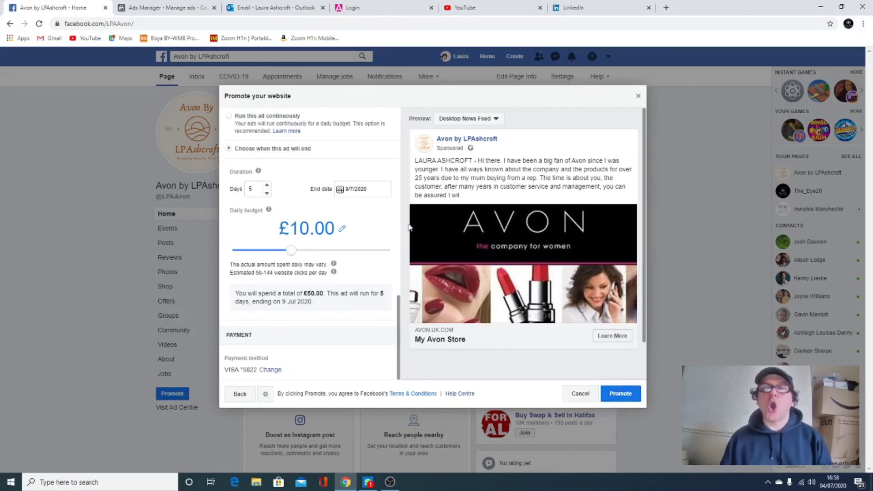
Close the website promotion and cancel the ad without saving a draft
{"action": "left_click", "coordinate": [638, 96]}
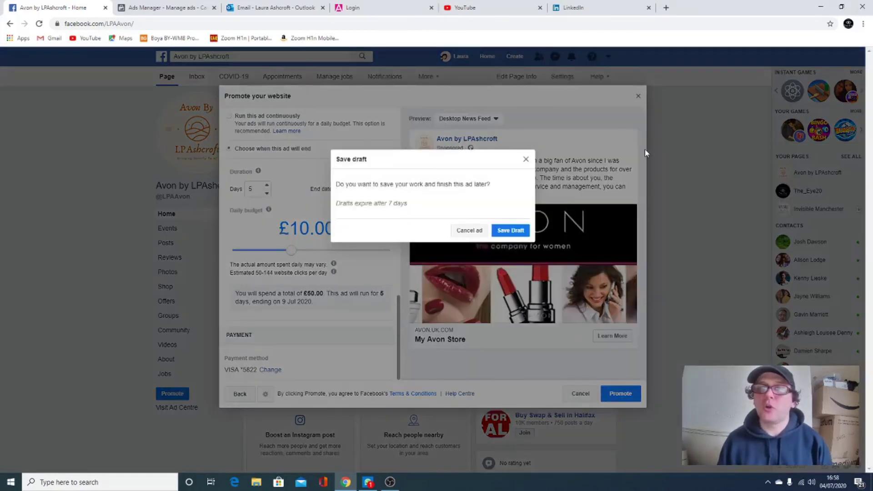
{"action": "left_click", "coordinate": [473, 231]}
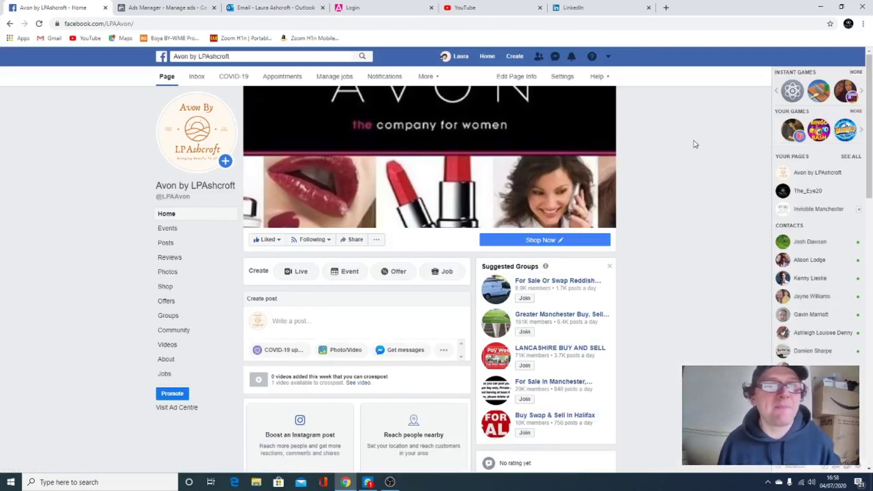
View the campaigns list in Ads Manager, return to the Avon business page and look over its home content
{"action": "left_click", "coordinate": [140, 4]}
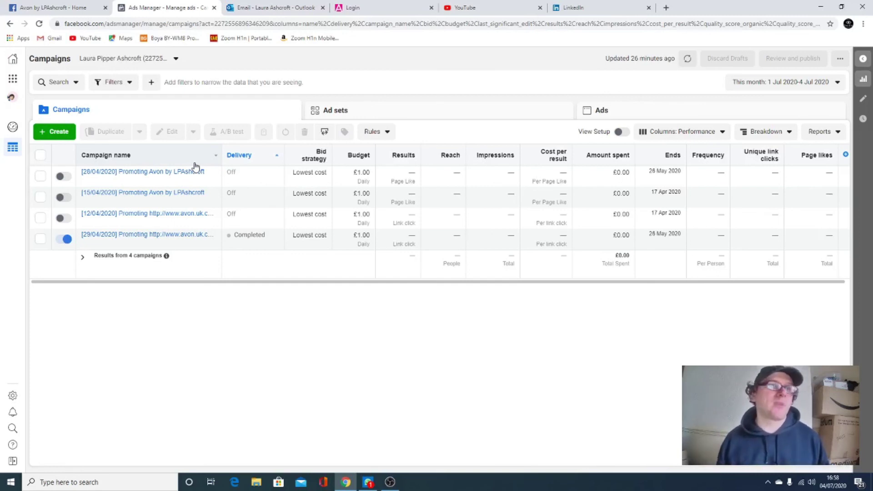
{"action": "left_click", "coordinate": [63, 7]}
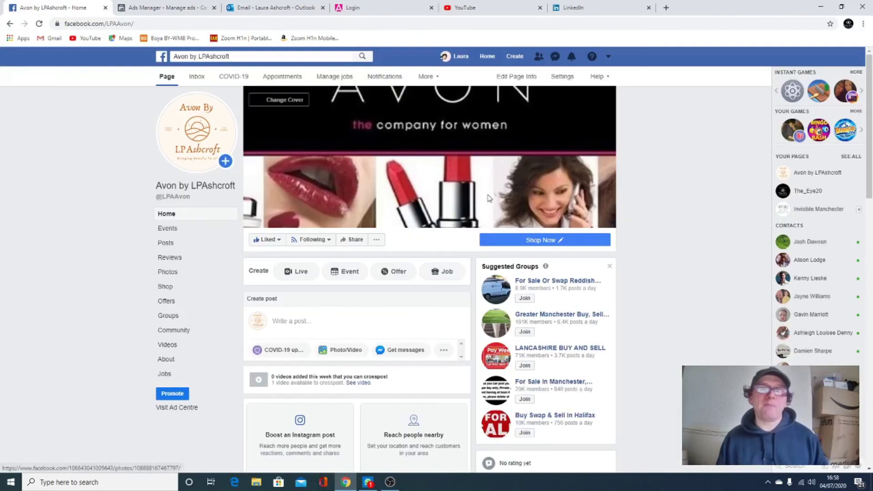
{"action": "scroll", "coordinate": [677, 192], "scroll_direction": "down", "scroll_amount": 4}
{"action": "scroll", "coordinate": [679, 196], "scroll_direction": "up", "scroll_amount": 4}
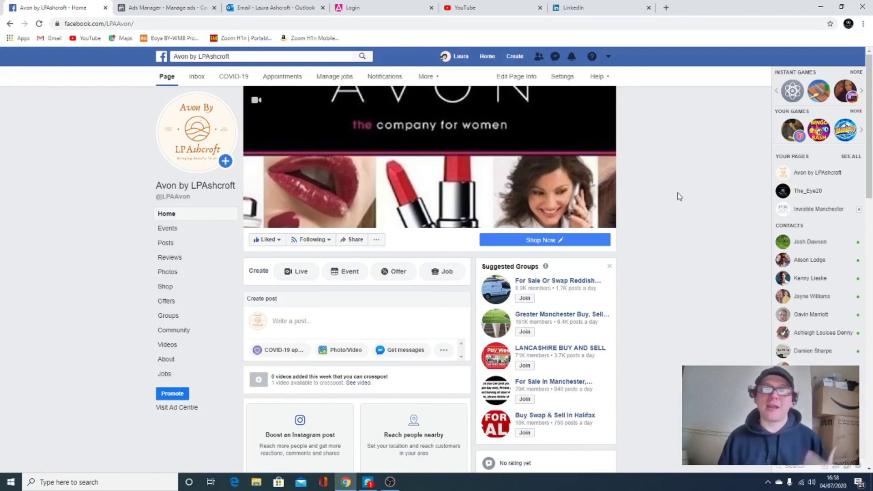
Open The_Eye20 page and examine its playlists, videos, photos, promotion options and events sections
{"action": "left_click", "coordinate": [804, 191]}
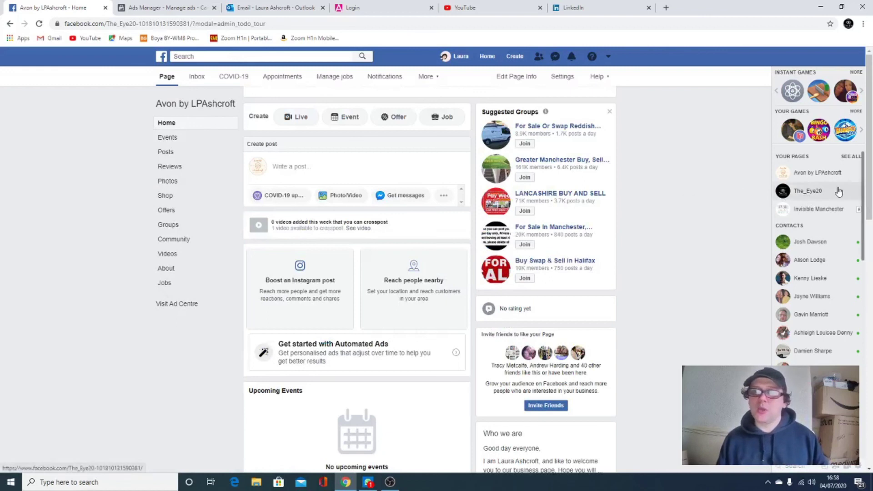
{"action": "left_click", "coordinate": [814, 194]}
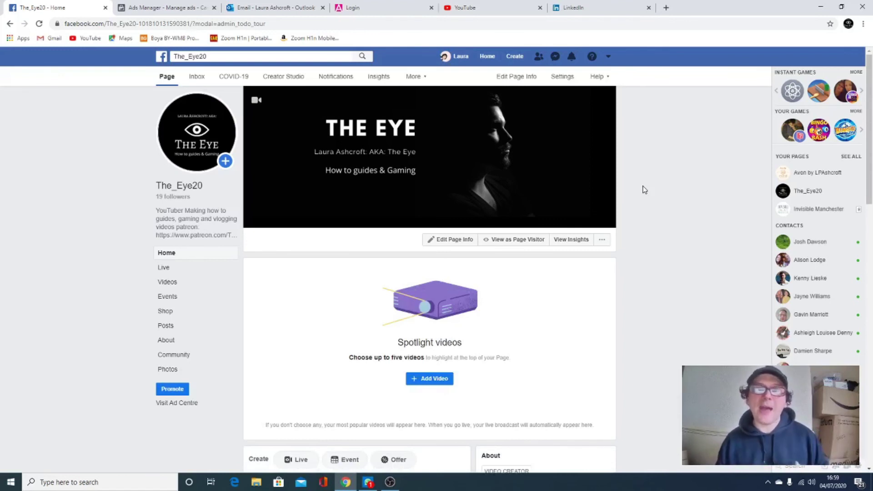
{"action": "scroll", "coordinate": [643, 189], "scroll_direction": "down", "scroll_amount": 6}
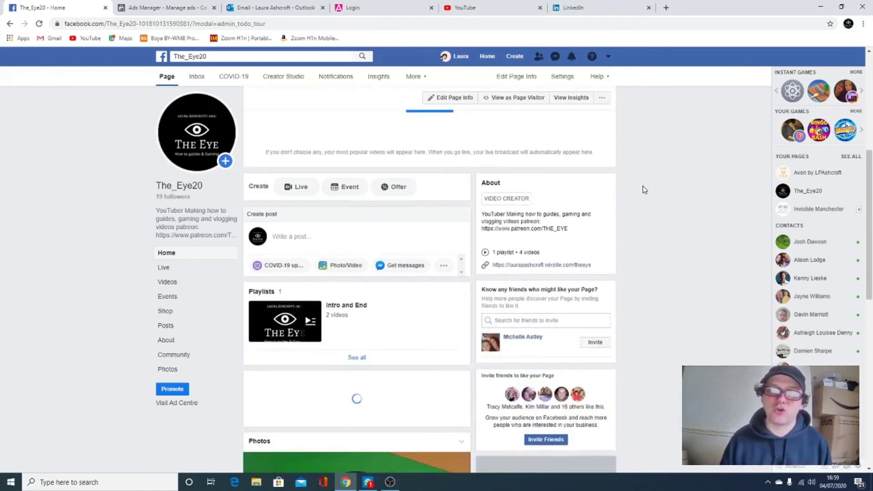
{"action": "scroll", "coordinate": [643, 189], "scroll_direction": "down", "scroll_amount": 3}
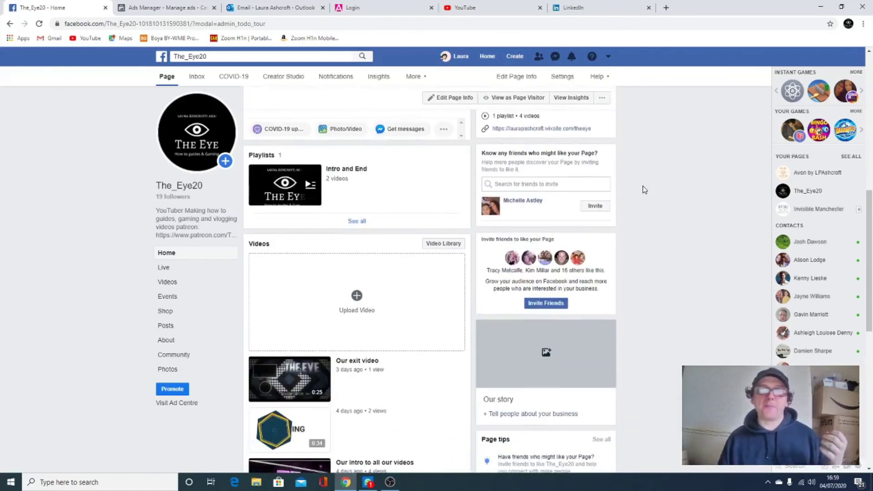
{"action": "scroll", "coordinate": [642, 189], "scroll_direction": "down", "scroll_amount": 4}
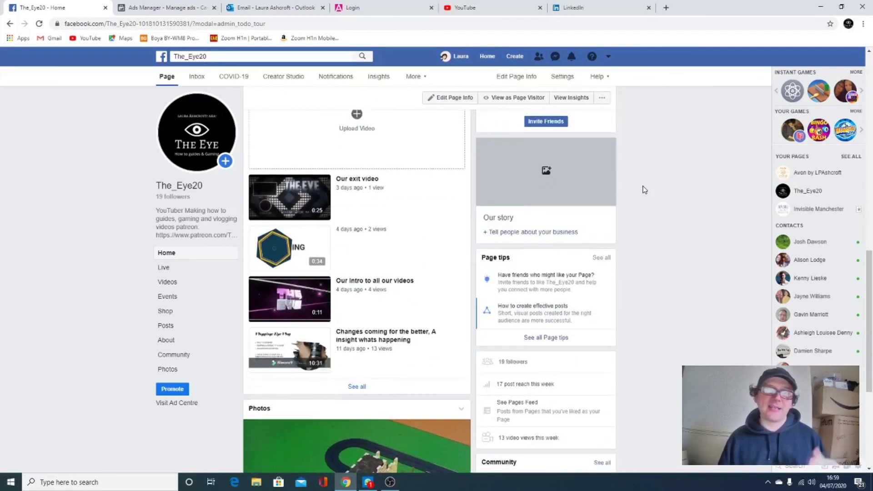
{"action": "scroll", "coordinate": [643, 190], "scroll_direction": "down", "scroll_amount": 5}
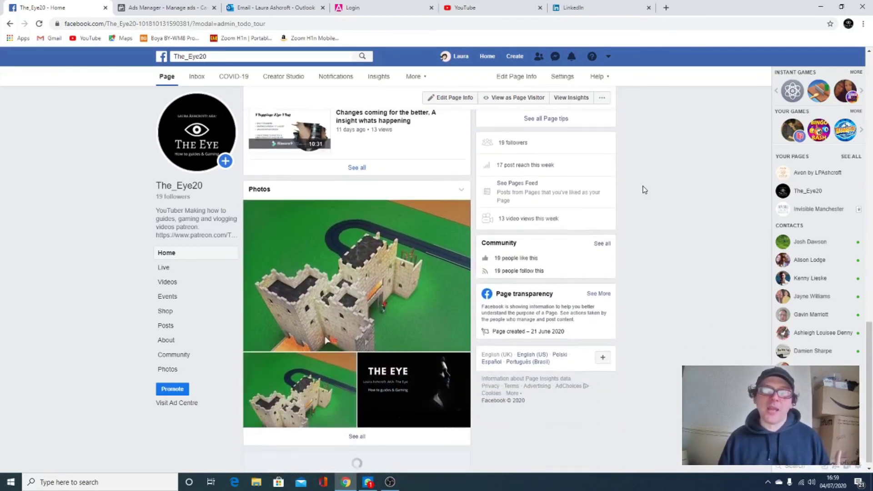
{"action": "scroll", "coordinate": [643, 190], "scroll_direction": "up", "scroll_amount": 10}
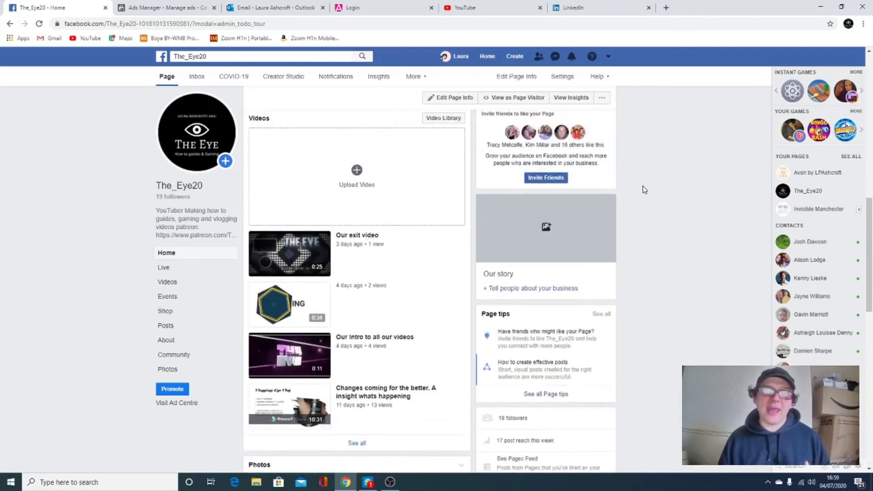
{"action": "scroll", "coordinate": [643, 189], "scroll_direction": "up", "scroll_amount": 3}
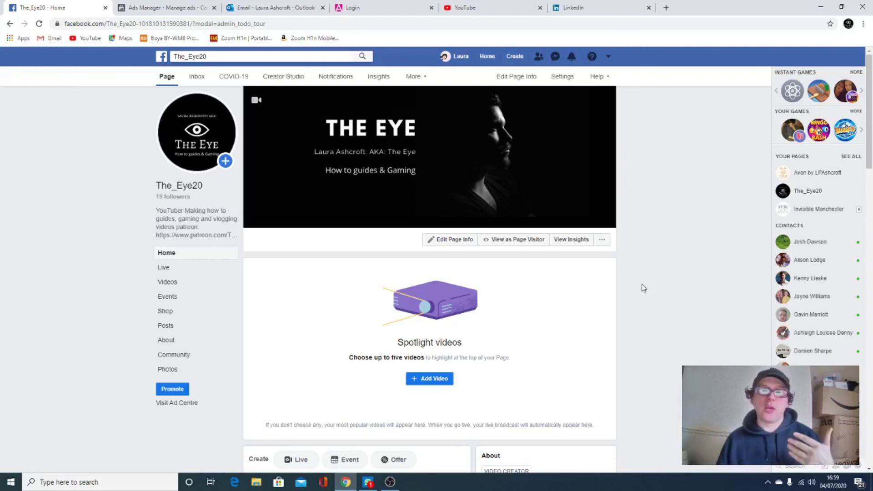
{"action": "scroll", "coordinate": [644, 288], "scroll_direction": "down", "scroll_amount": 3}
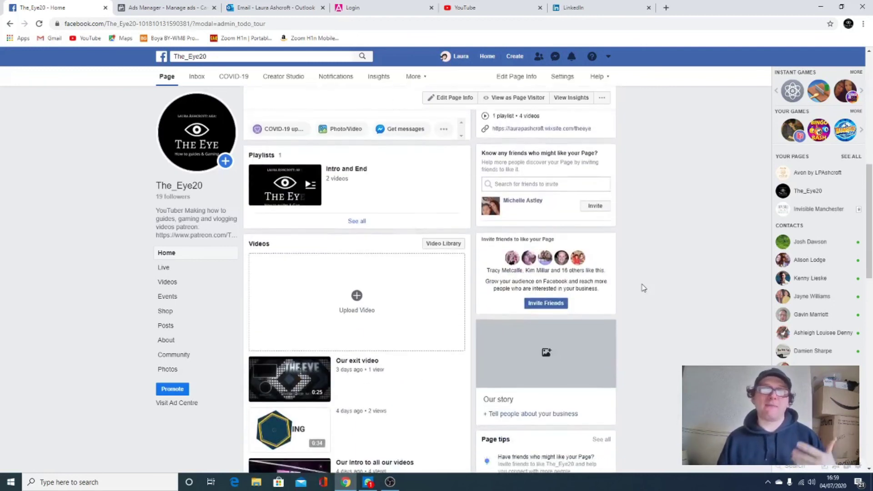
{"action": "scroll", "coordinate": [643, 288], "scroll_direction": "down", "scroll_amount": 10}
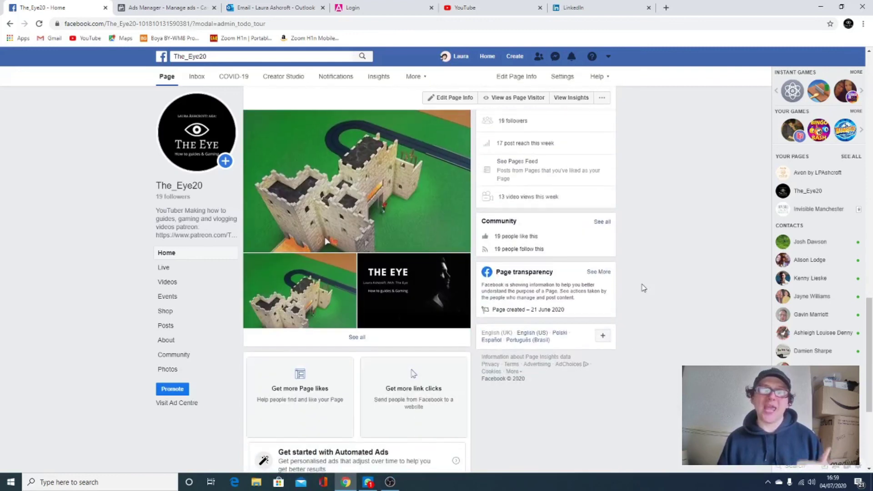
{"action": "scroll", "coordinate": [644, 287], "scroll_direction": "down", "scroll_amount": 5}
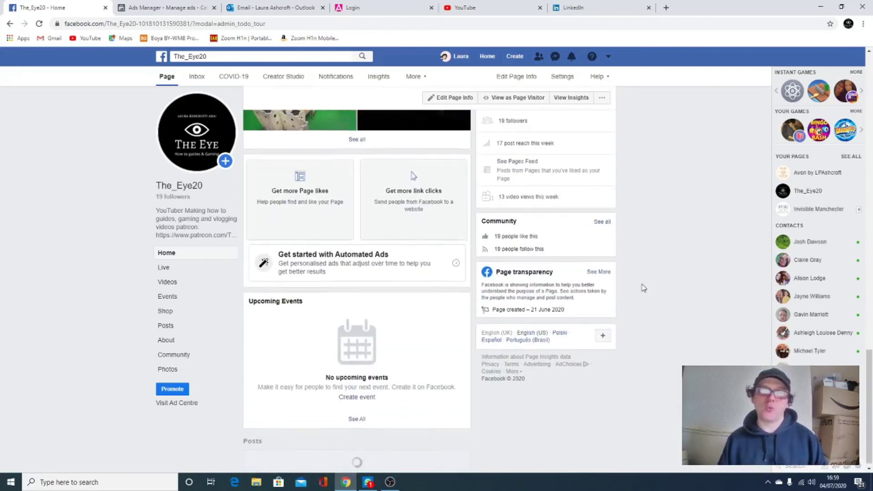
{"action": "scroll", "coordinate": [643, 287], "scroll_direction": "up", "scroll_amount": 15}
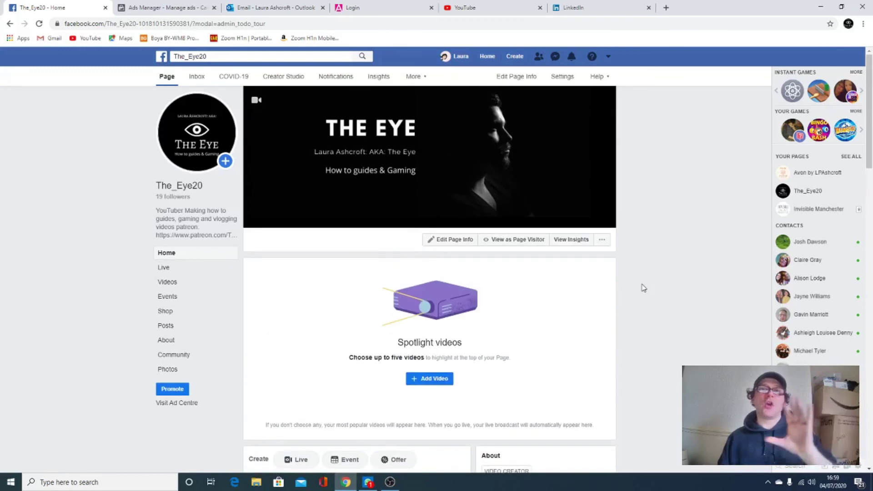
Check the Ads Manager campaigns again and return to The_Eye20 page
{"action": "left_click", "coordinate": [178, 3]}
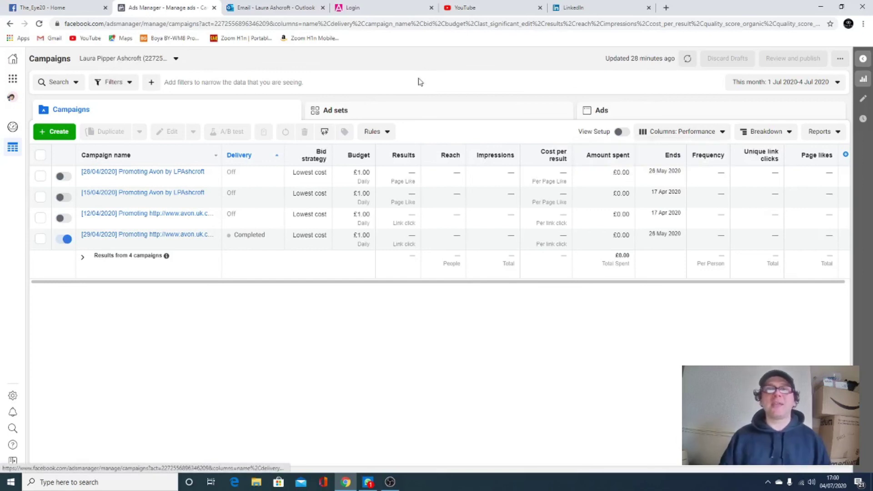
{"action": "left_click", "coordinate": [64, 6]}
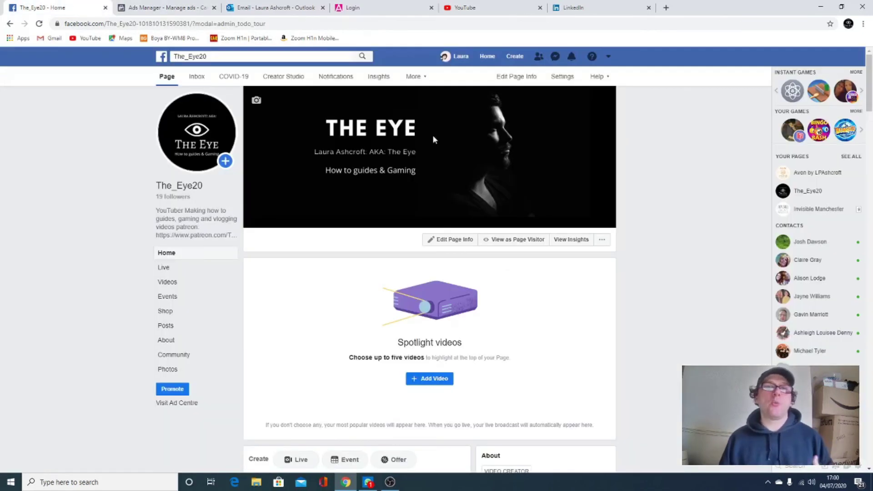